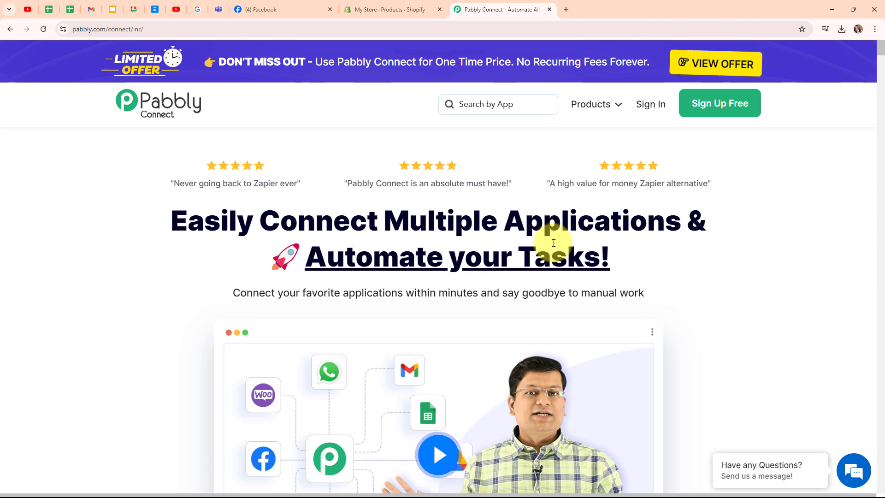
Review the Shopify product list and the Glam Fusion Facebook page, and collapse the Facebook page's management sidebar.
click(427, 6)
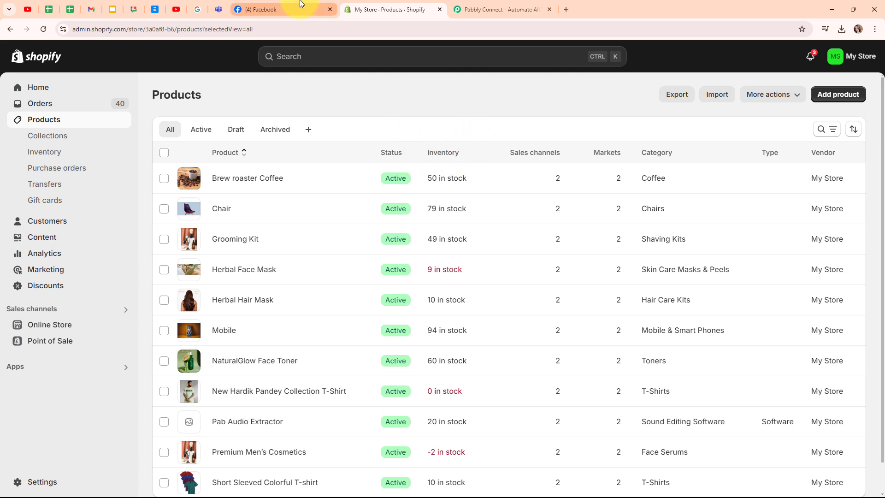
click(313, 9)
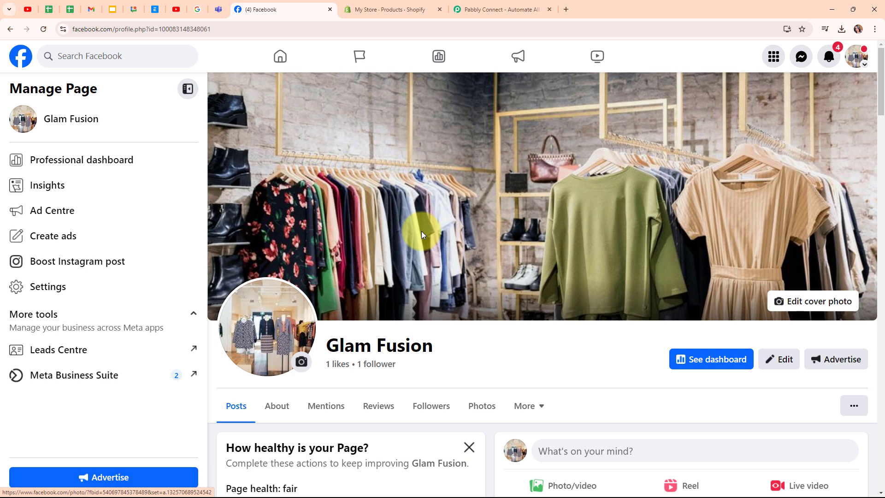
click(402, 5)
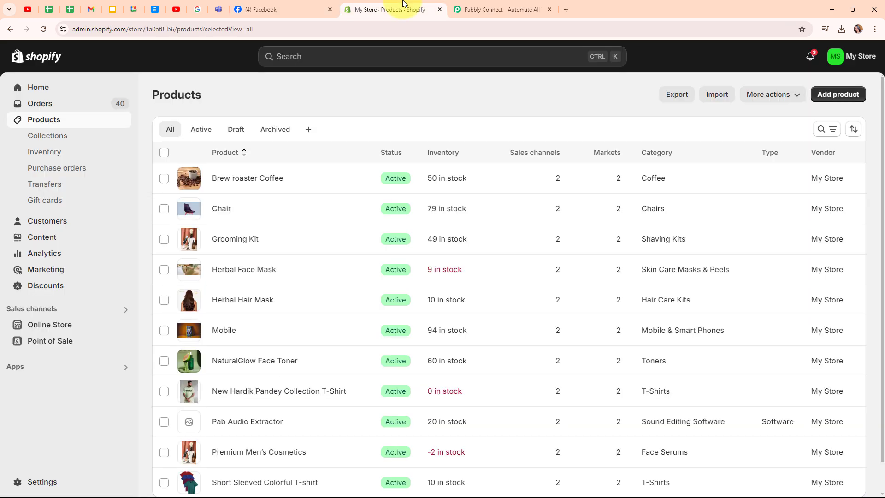
click(280, 5)
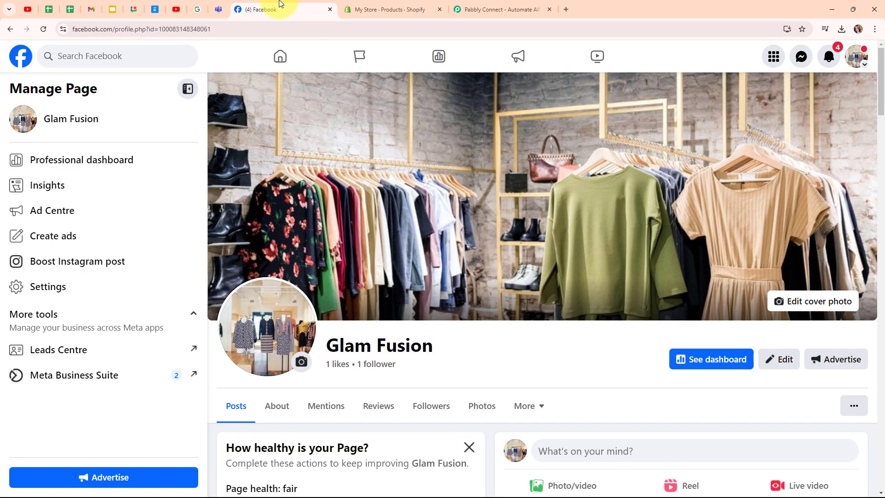
click(394, 5)
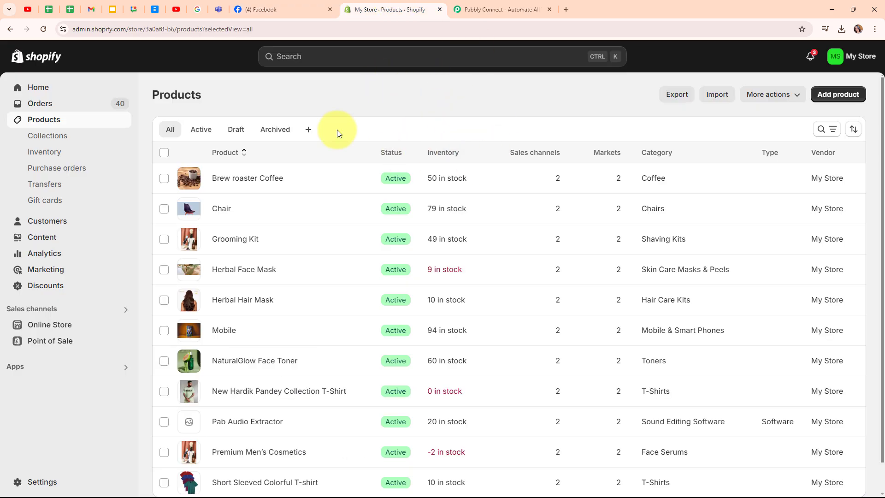
click(247, 5)
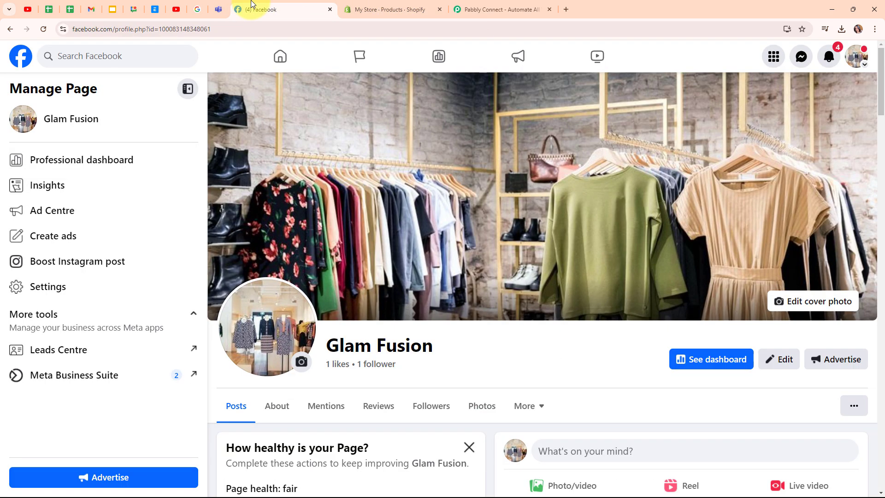
click(187, 87)
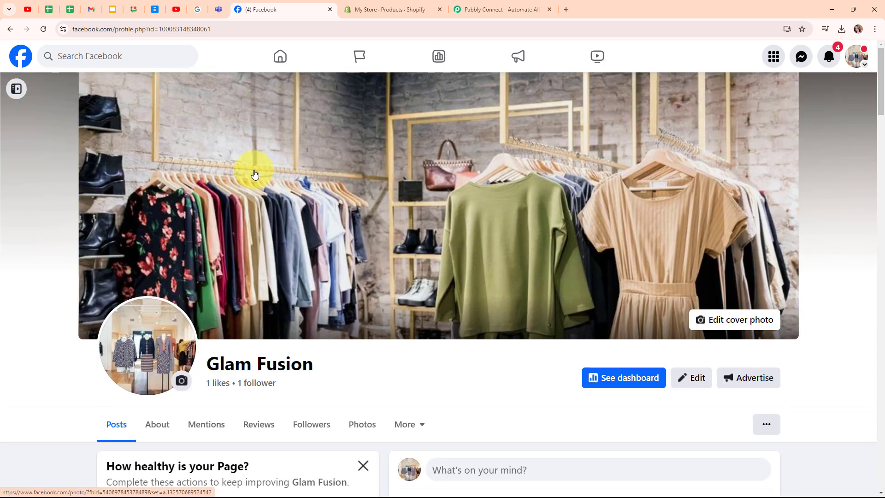
Switch to the Pabbly Connect website, sign in, and access Pabbly Connect from the list of Pabbly apps.
click(464, 5)
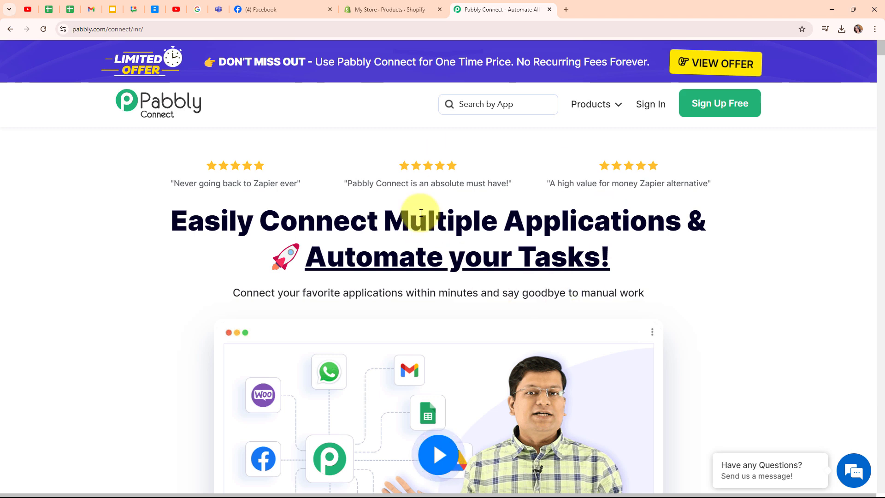
click(194, 26)
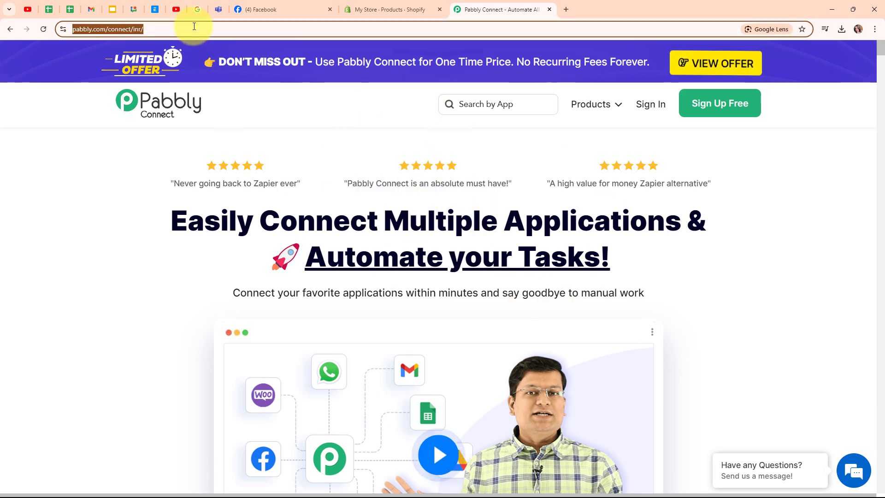
click(218, 45)
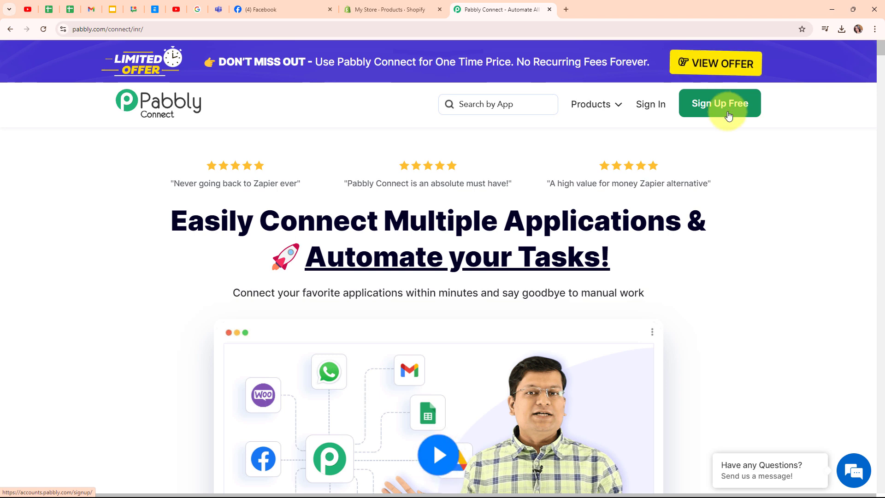
click(649, 106)
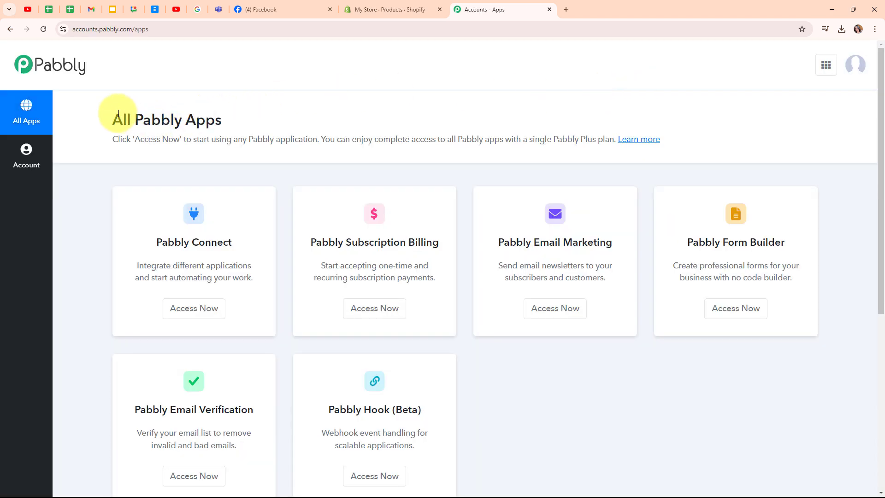
drag(113, 115, 256, 118)
click(340, 113)
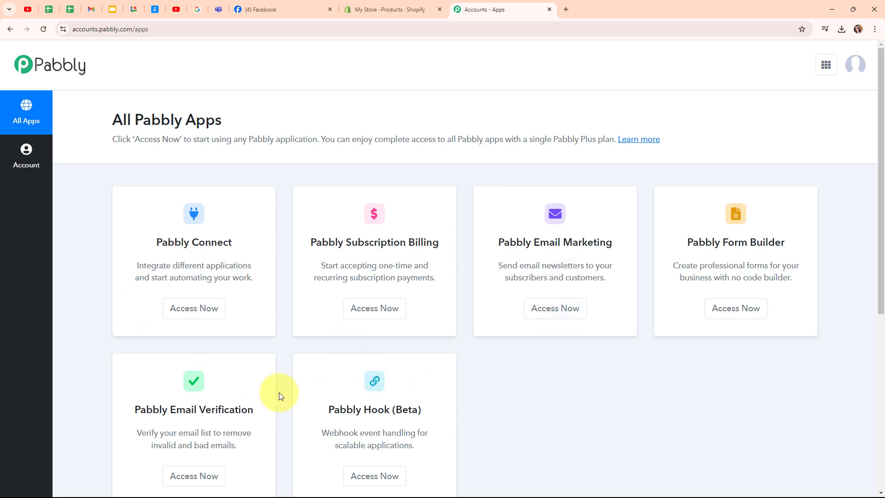
click(204, 318)
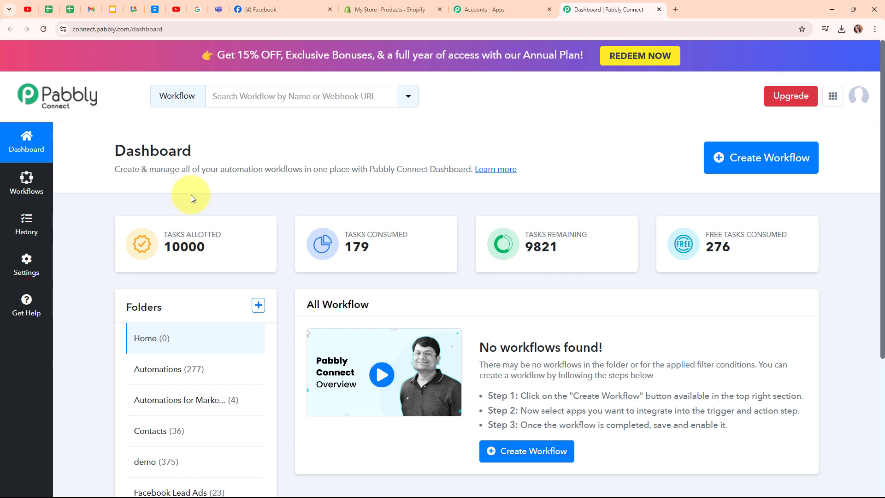
Start a new workflow named "Share Shopify Product on Facebook Page" and select the Automations folder for it.
click(751, 167)
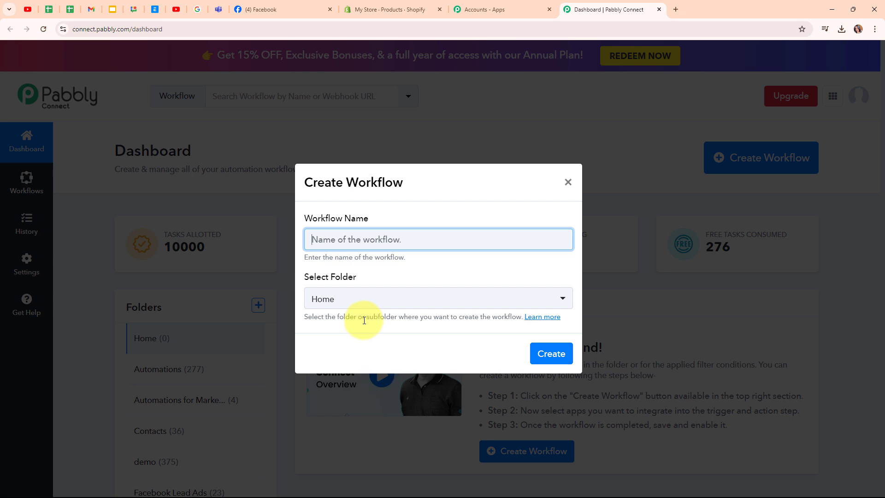
text(Share Shopify Product on Facebook Page)
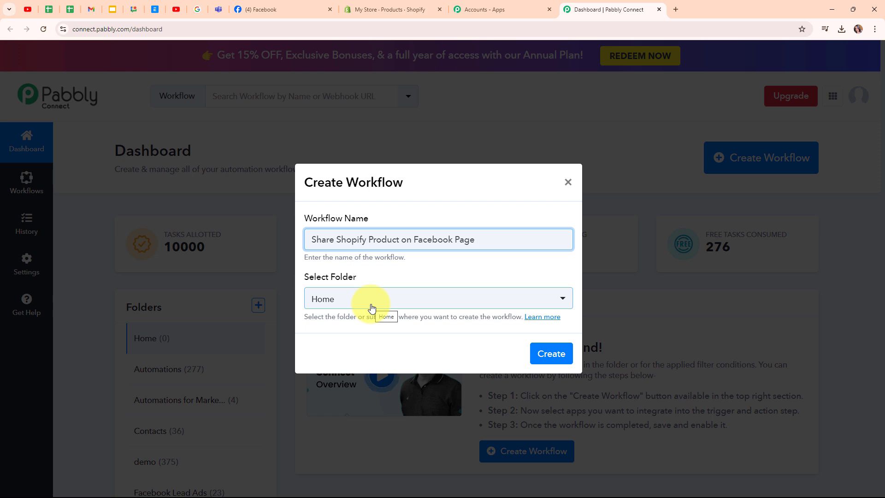
click(372, 306)
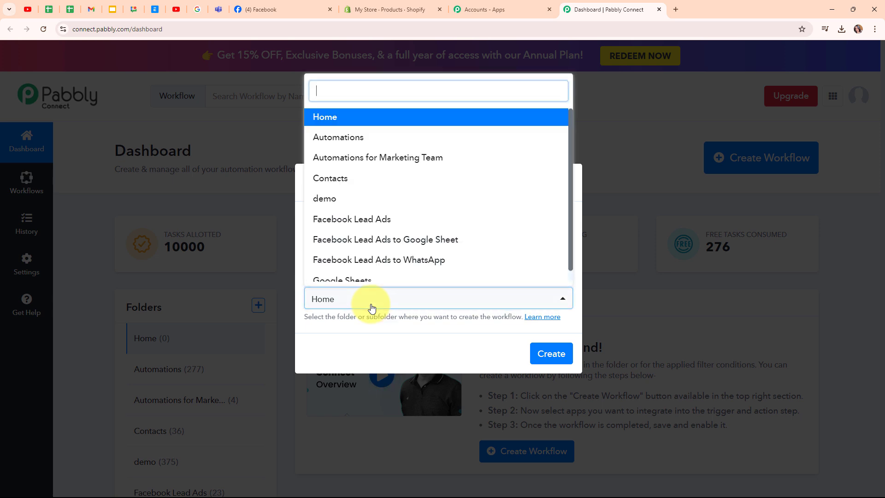
click(373, 136)
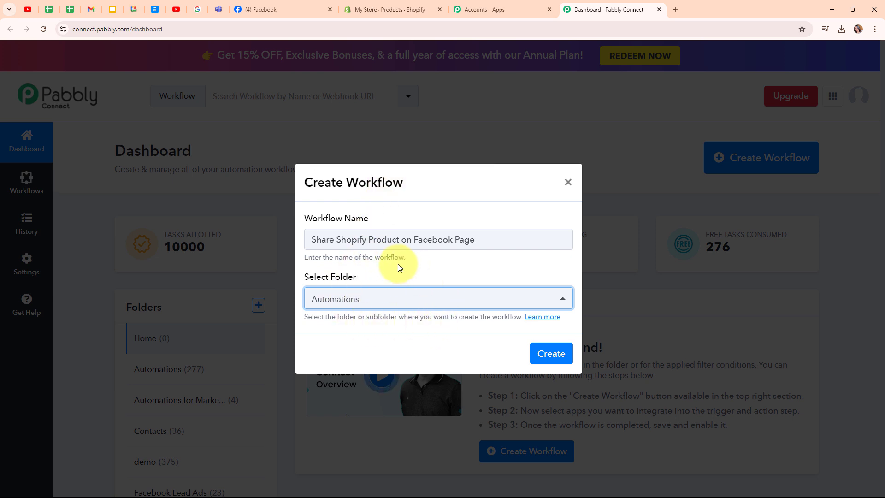
Open the help article about workflow folders, skim its explanation, and close it.
click(551, 317)
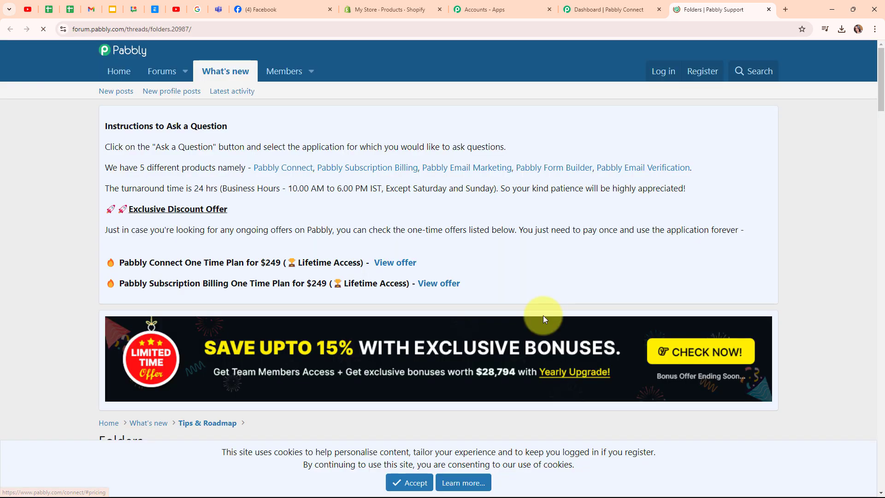
scroll(504, 288, down, 1)
scroll(505, 291, down, 8)
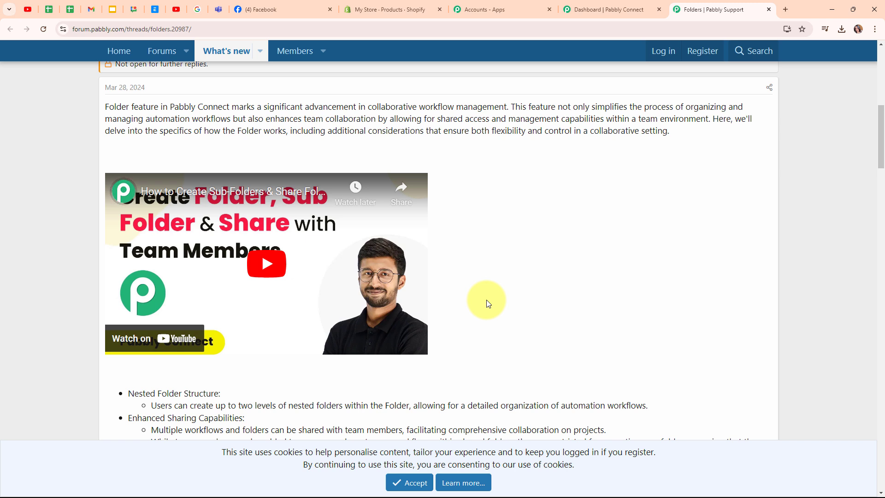
click(769, 9)
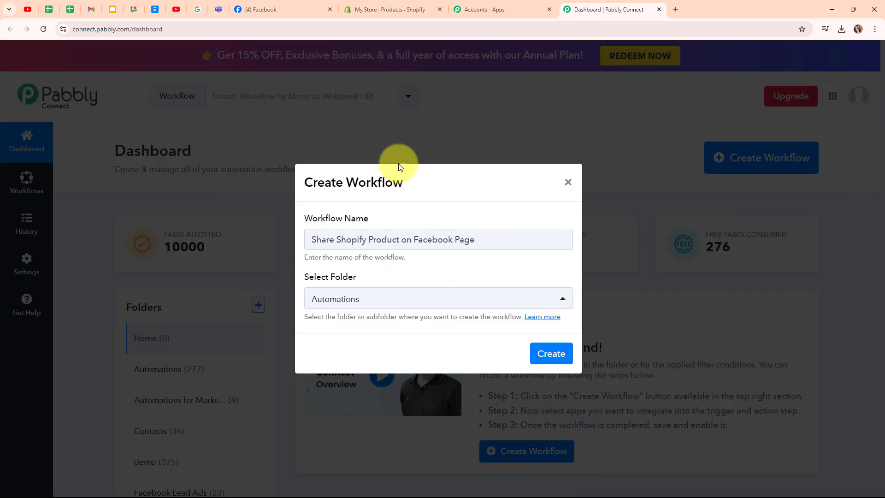
Create the configured workflow and collapse its trigger step to view the trigger and action together.
click(555, 359)
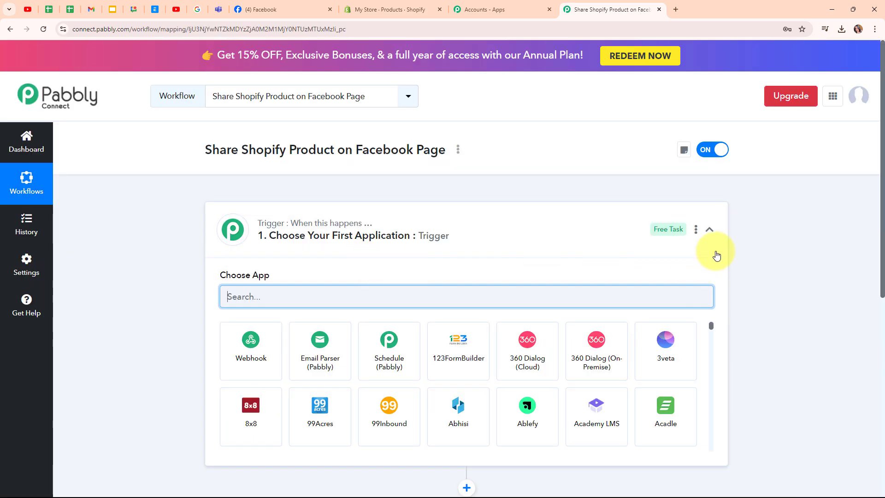
click(709, 230)
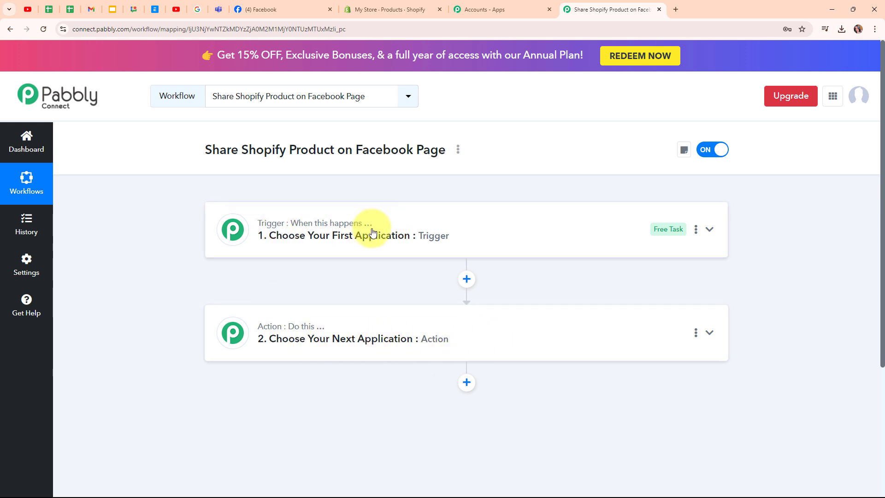
mouse_move(319, 328)
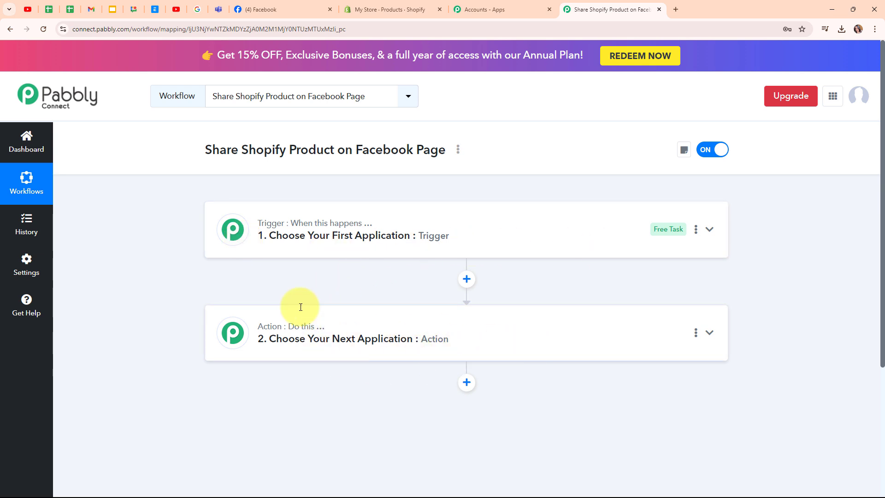
Set the workflow's trigger application to Shopify with New Product as the trigger event.
click(705, 234)
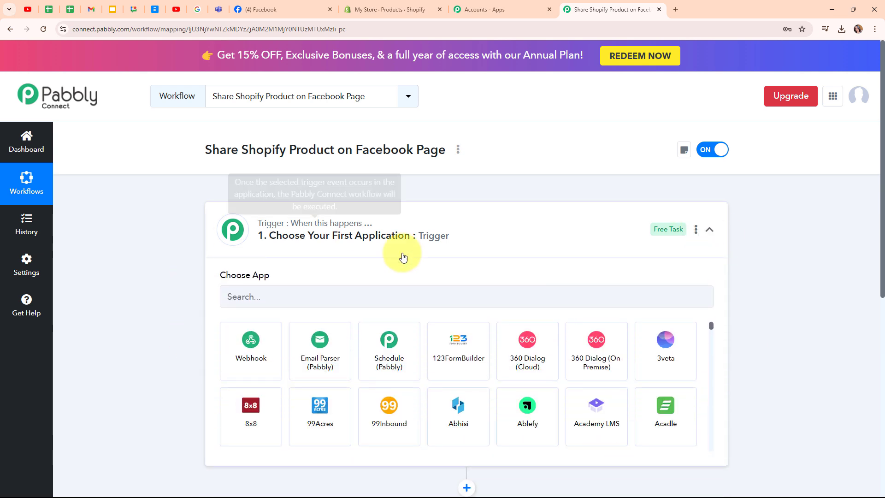
click(285, 305)
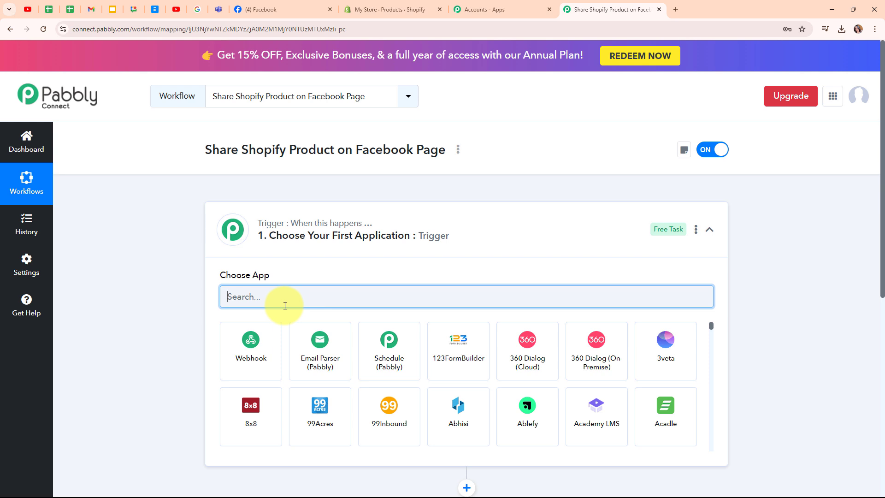
text(Shopify)
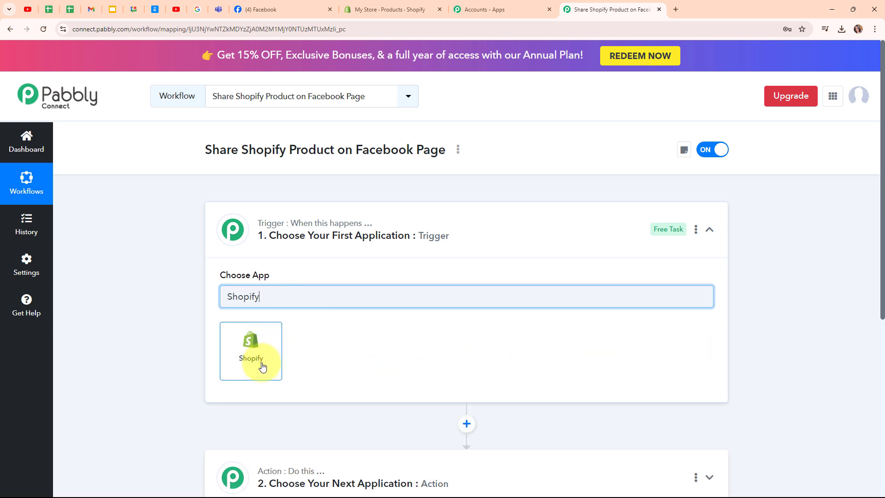
click(262, 366)
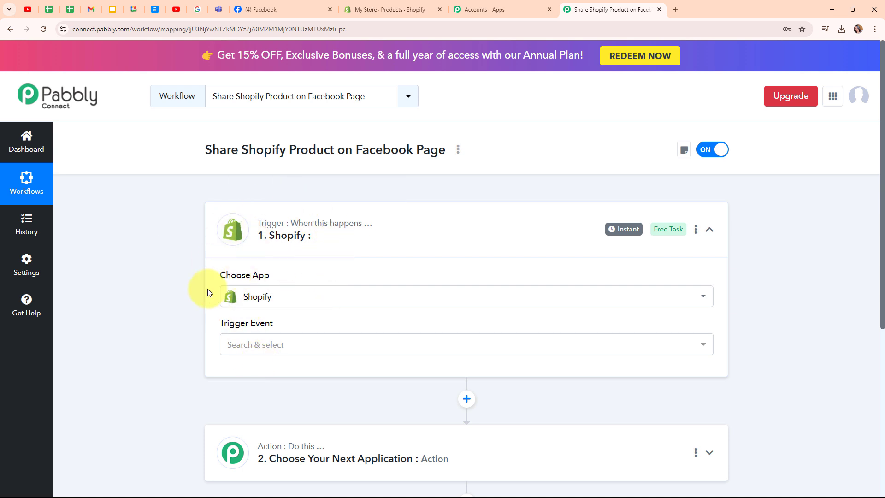
click(297, 348)
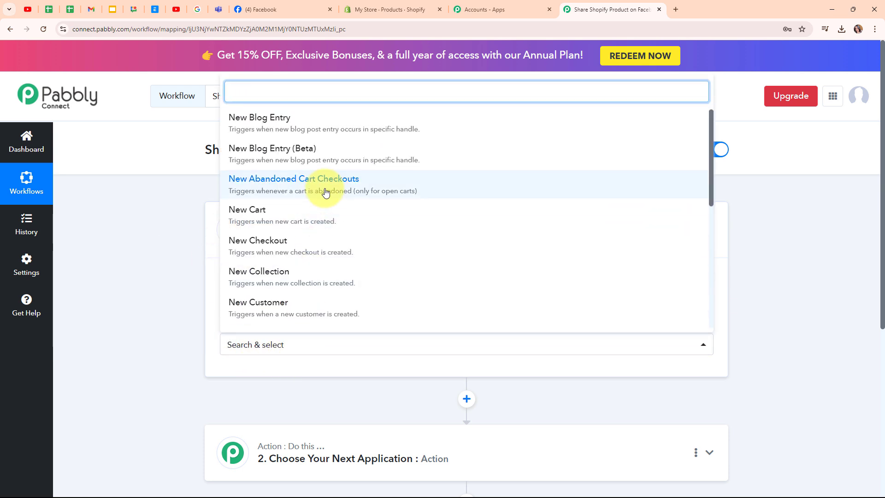
scroll(327, 203, down, 3)
click(328, 259)
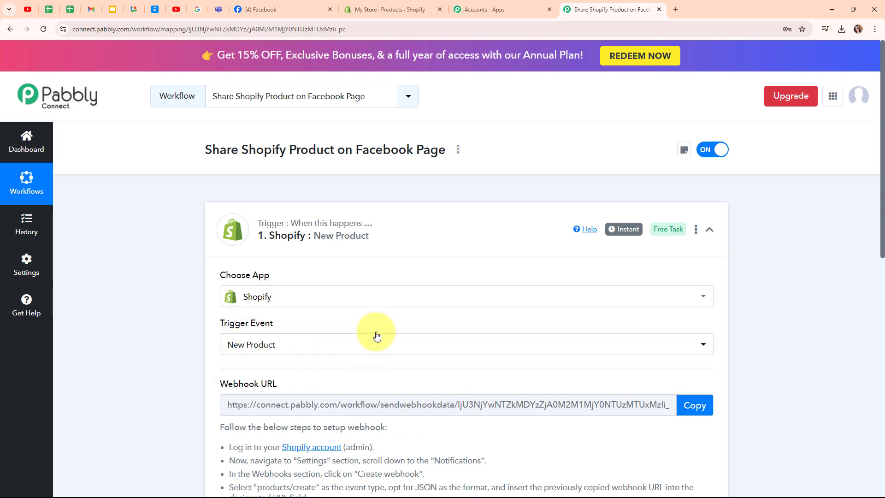
Read the Shopify webhook setup instructions and copy the trigger's webhook URL.
scroll(524, 322, down, 3)
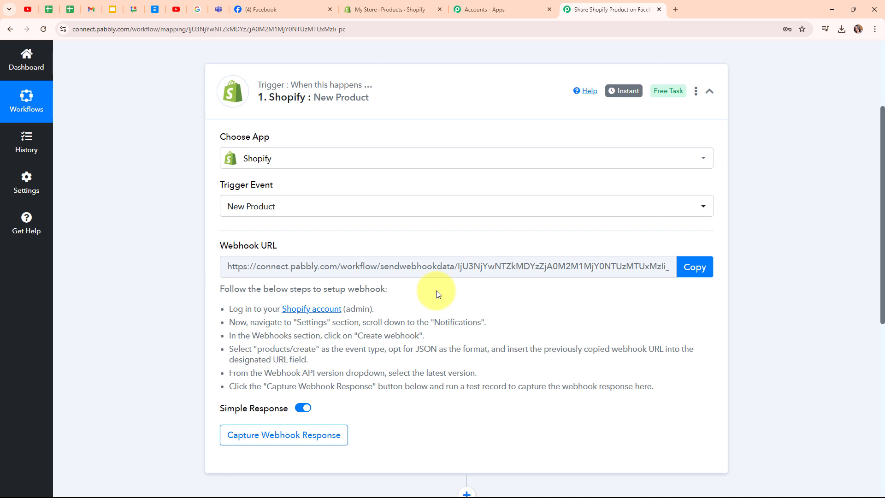
drag(231, 311, 635, 387)
click(628, 420)
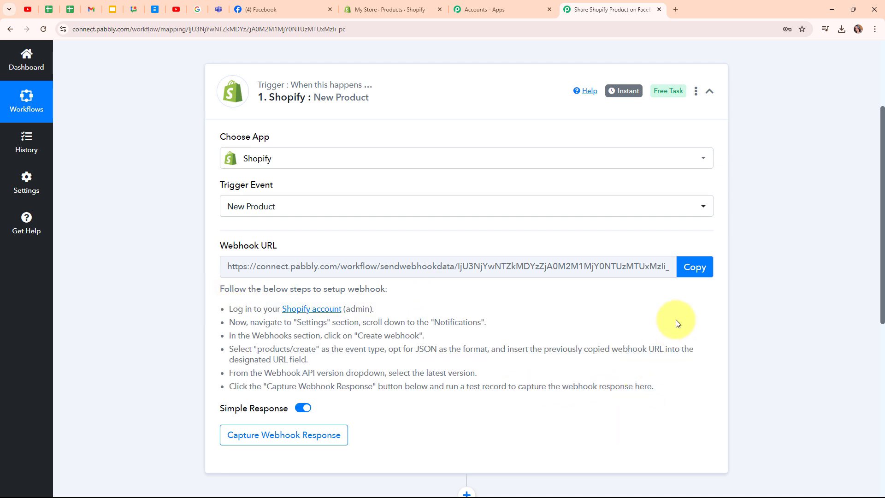
click(692, 267)
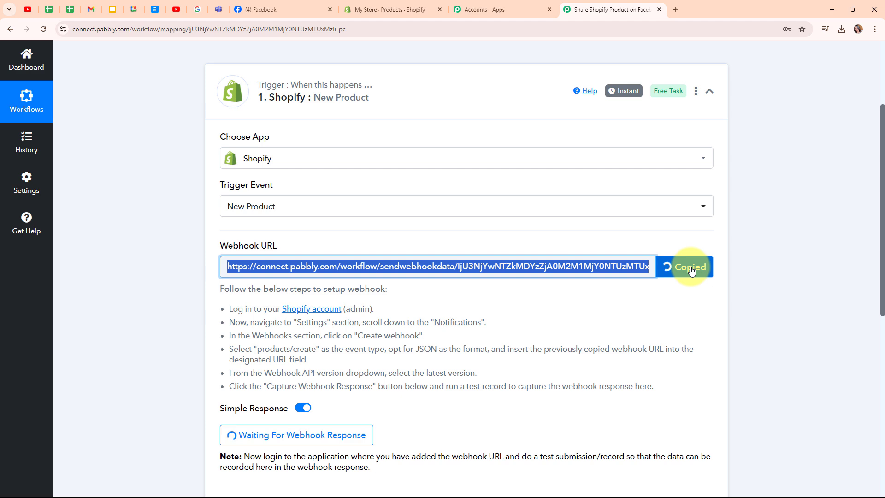
Switch to the Shopify admin and open the store's Notifications settings.
click(369, 9)
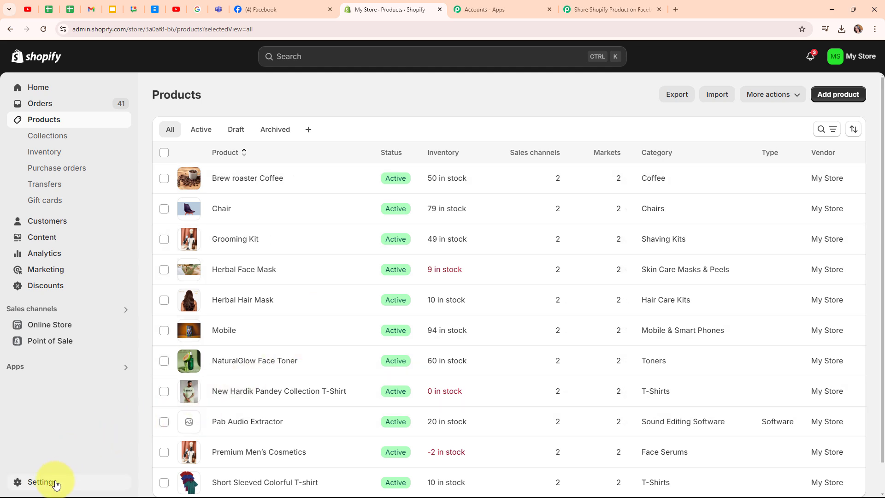
click(40, 481)
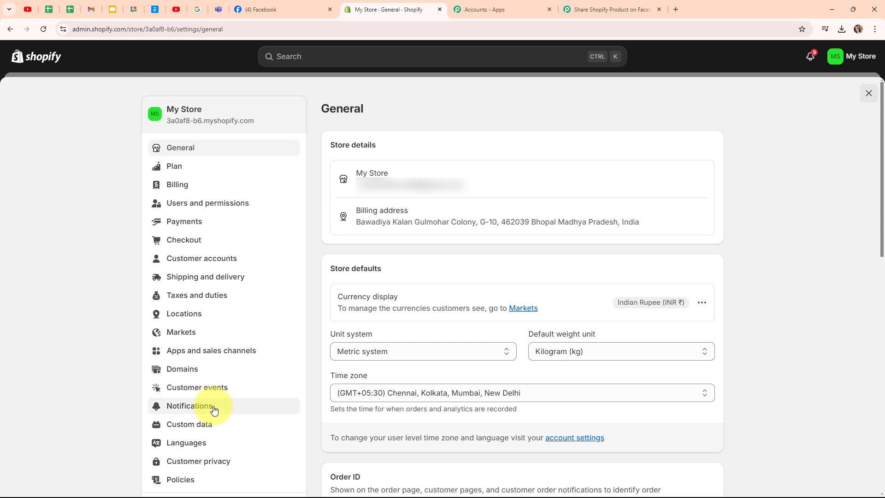
click(213, 408)
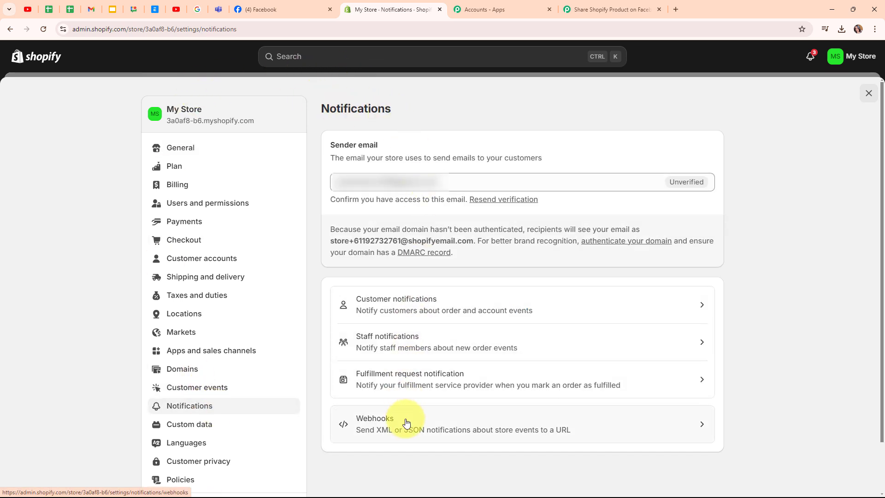
Start a new webhook in the store's Webhooks settings with Product creation as the event and JSON as the format.
click(610, 428)
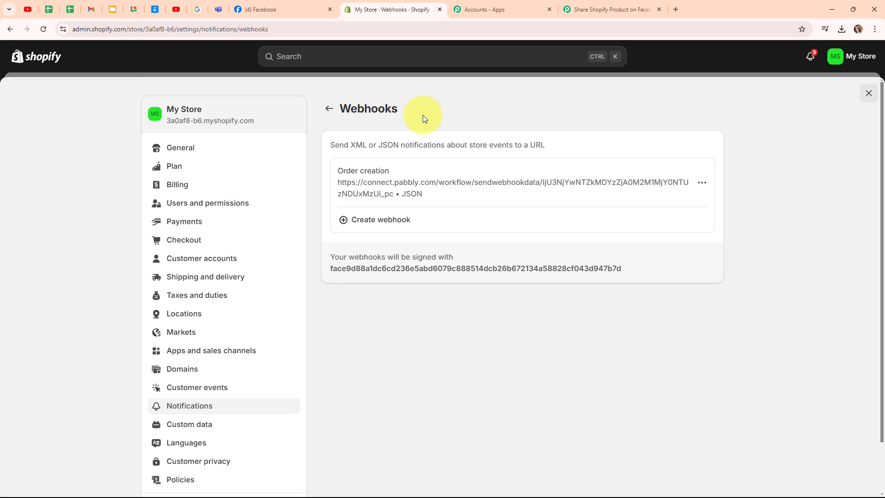
click(374, 223)
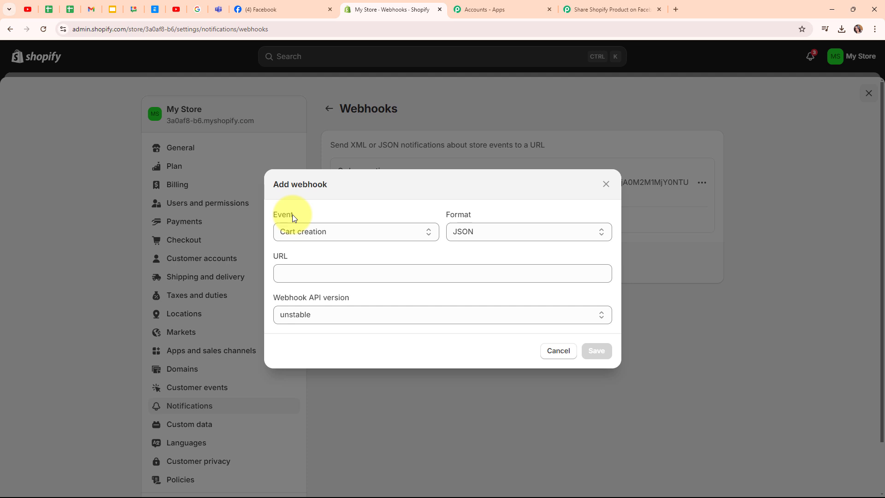
click(372, 232)
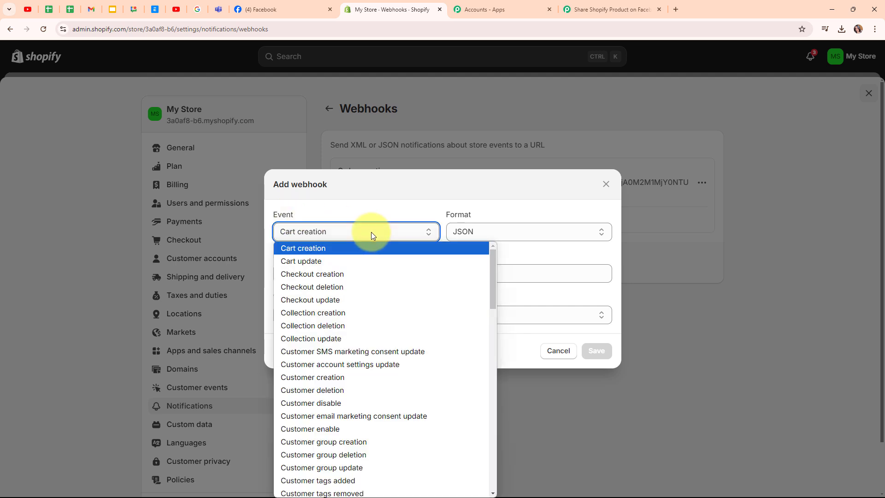
key(p)
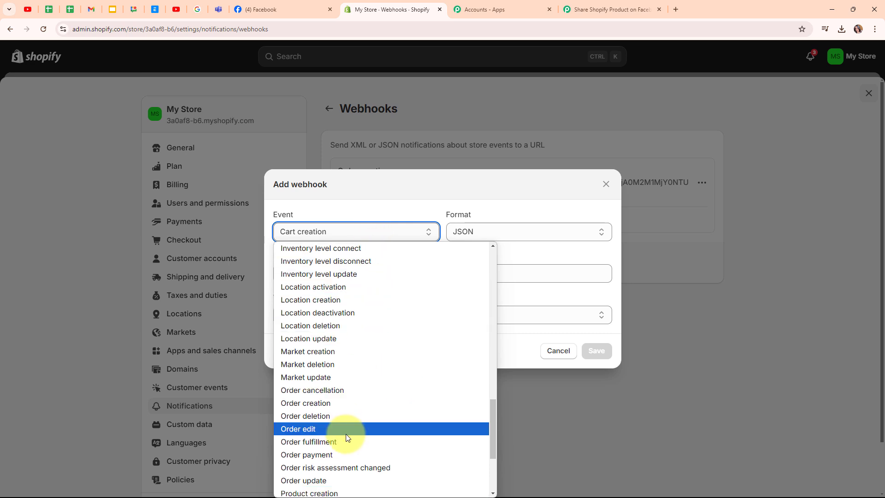
click(350, 491)
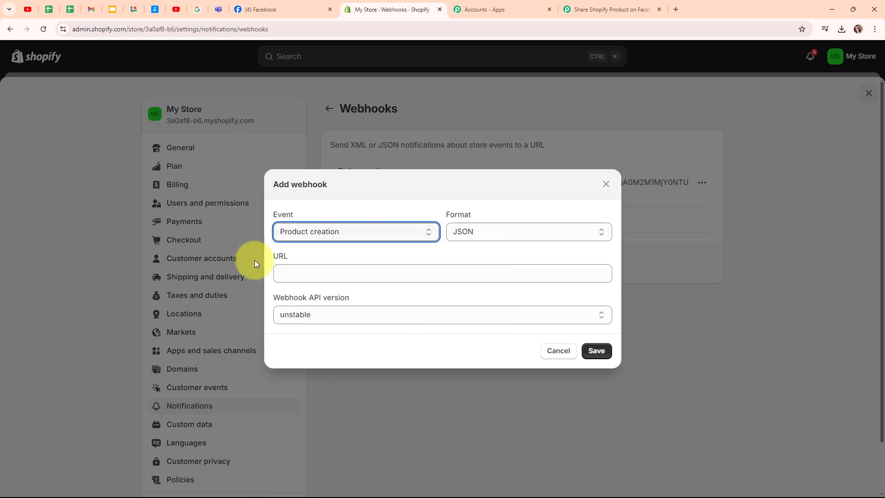
click(507, 234)
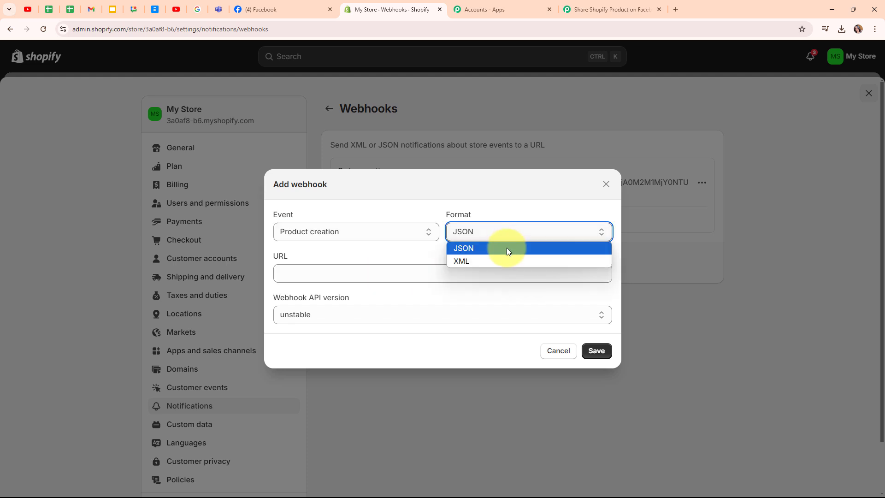
click(507, 248)
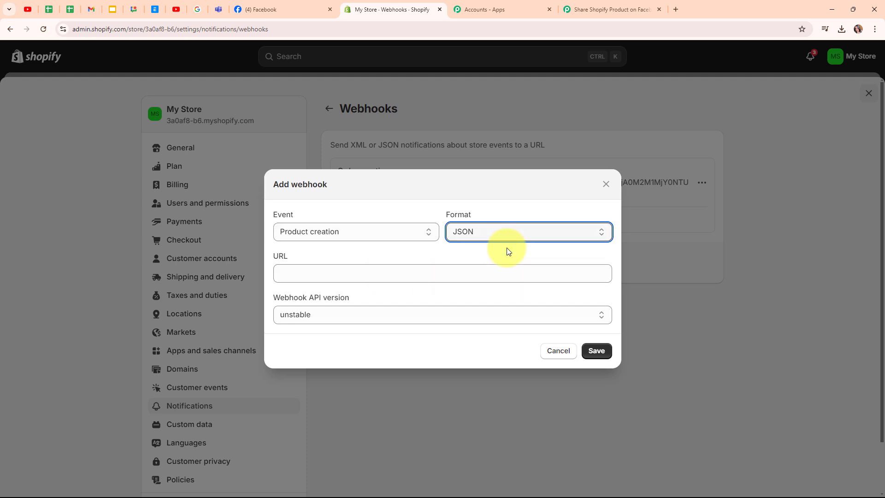
Paste the copied Pabbly webhook URL, set the webhook API version to 2024-10 (Latest), and save the webhook.
click(309, 269)
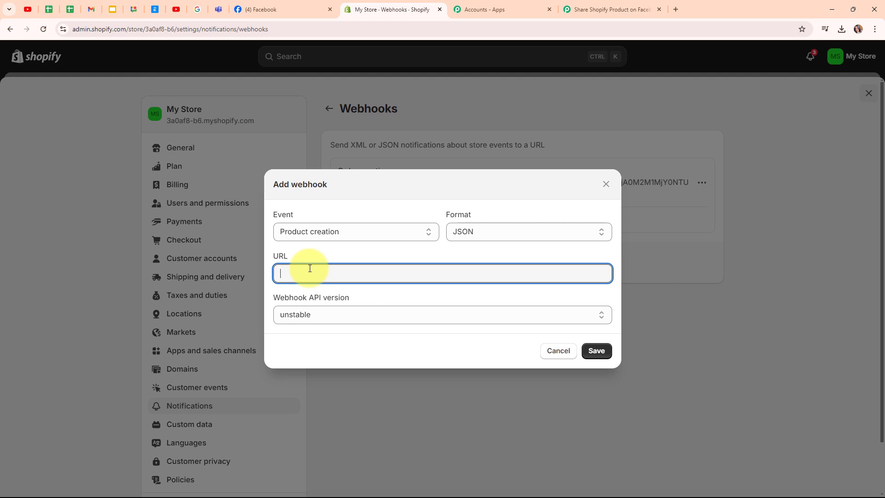
key(ctrl+v)
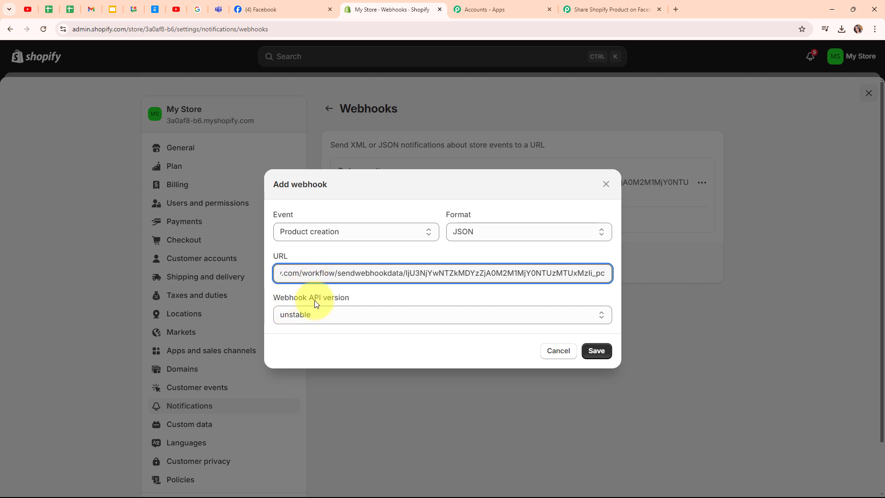
click(345, 315)
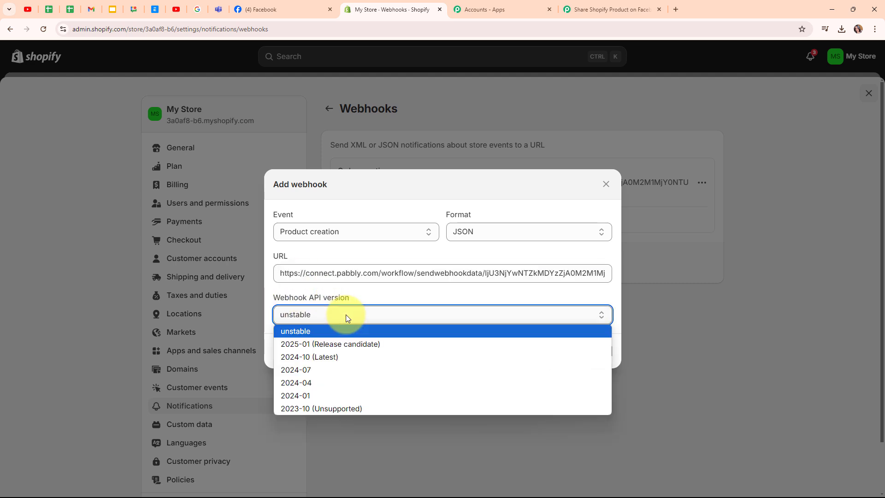
click(360, 359)
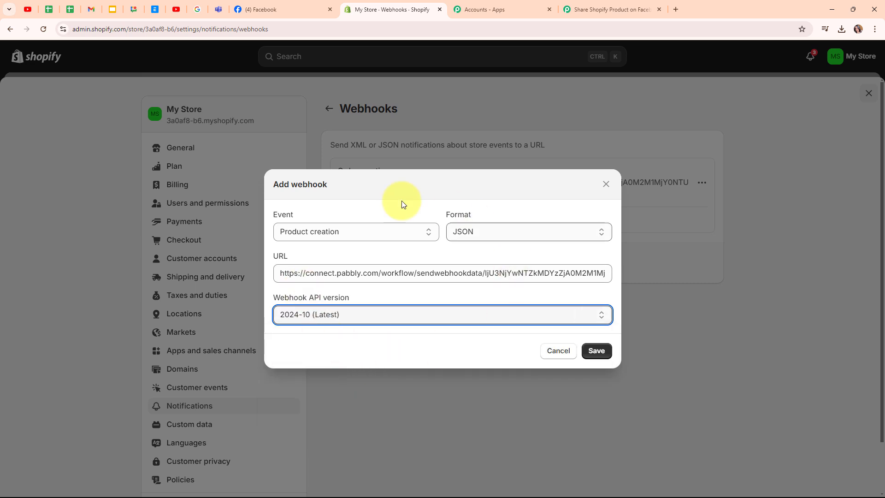
click(601, 352)
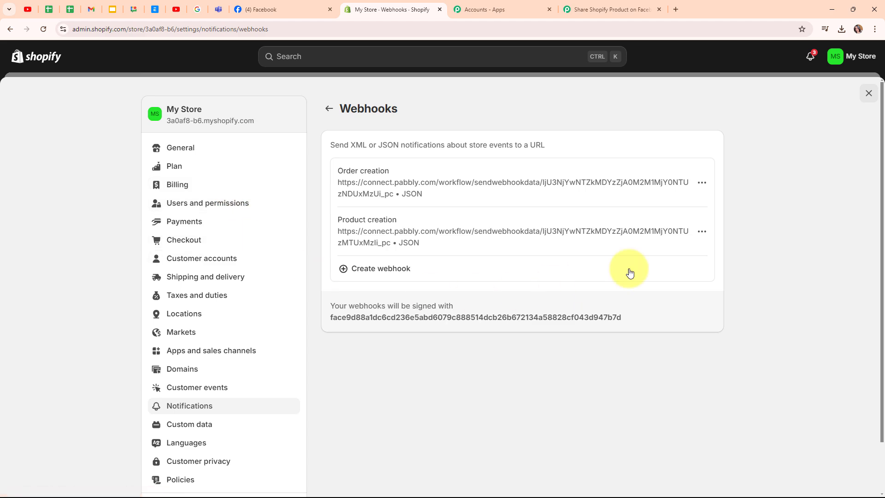
Check the trigger's webhook capture status in the Pabbly Connect workflow and return to the Shopify admin.
click(618, 8)
scroll(511, 387, down, 2)
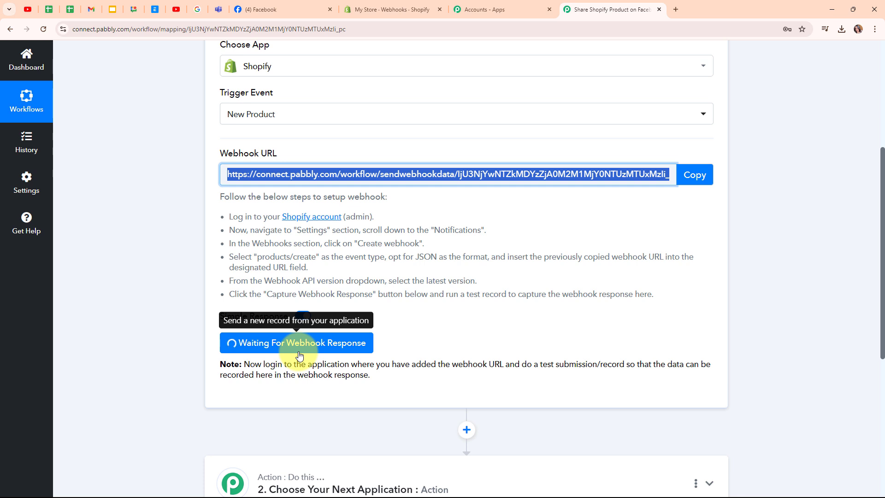
click(391, 9)
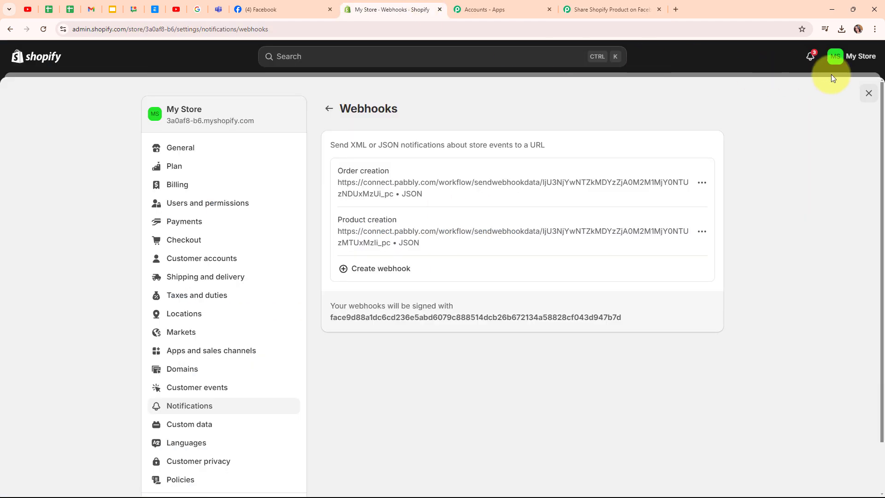
Leave the settings and start a new product titled "New Navratri Collection!!" with the description "New Navratri Collection Available!".
click(869, 96)
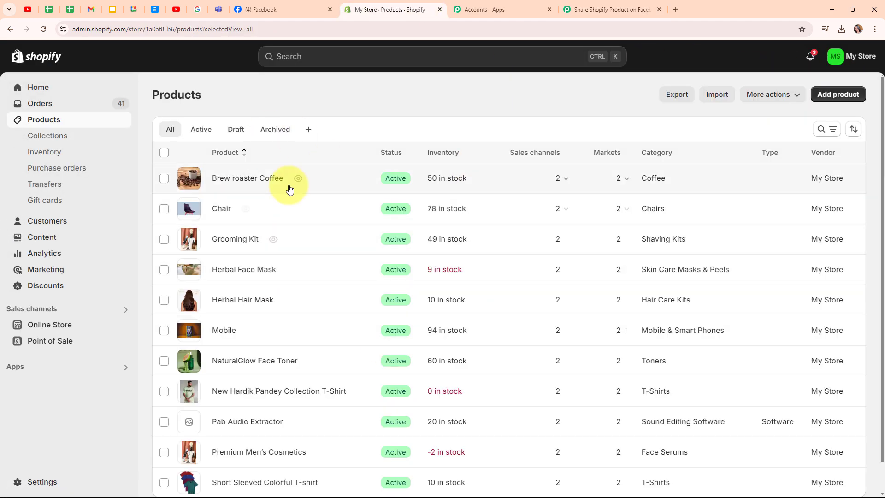
click(835, 96)
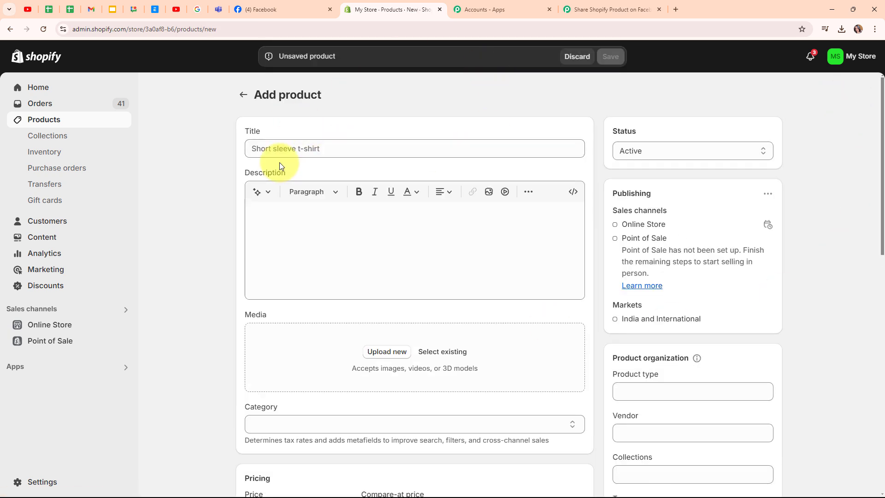
click(308, 147)
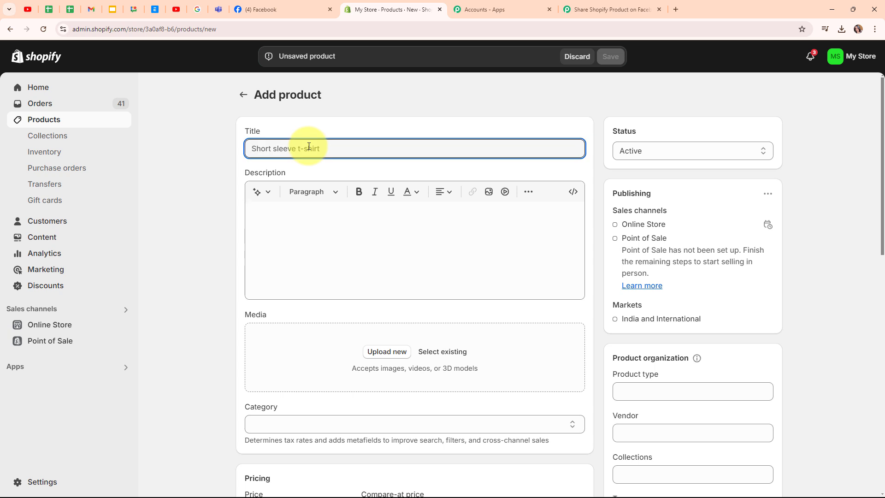
text(N)
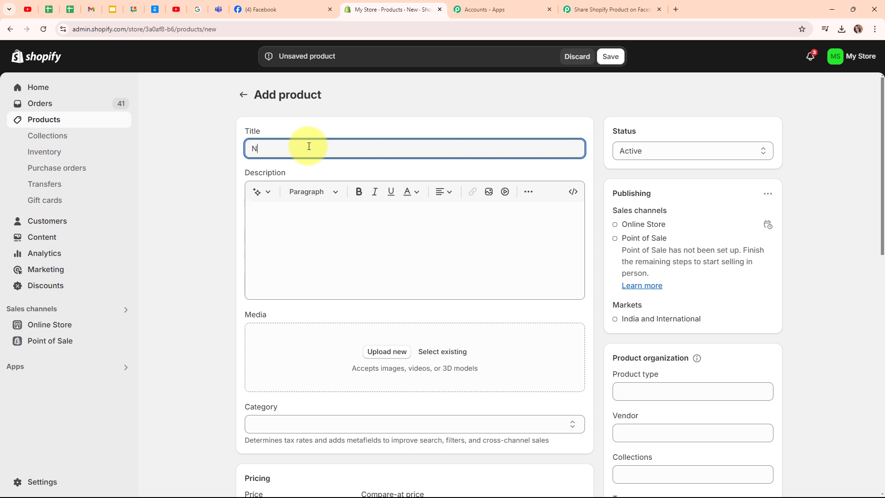
text(ew Navratri Collection!!)
click(341, 243)
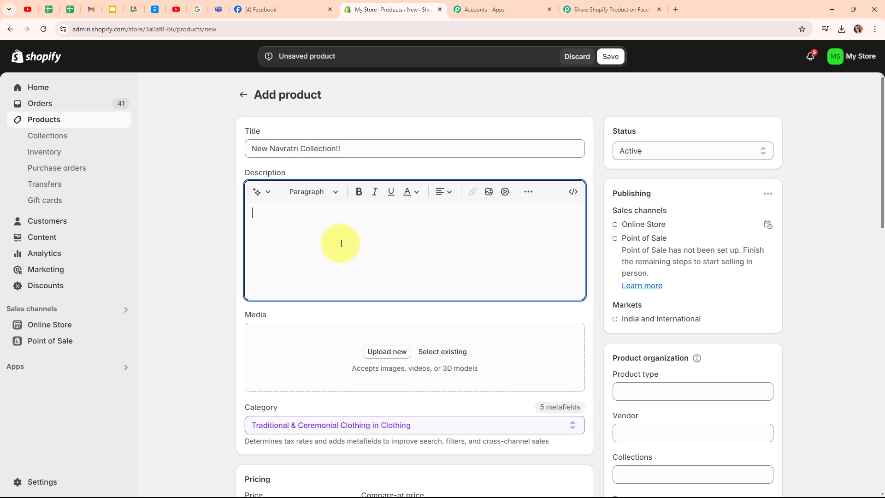
text(New Navratri Collection Available!)
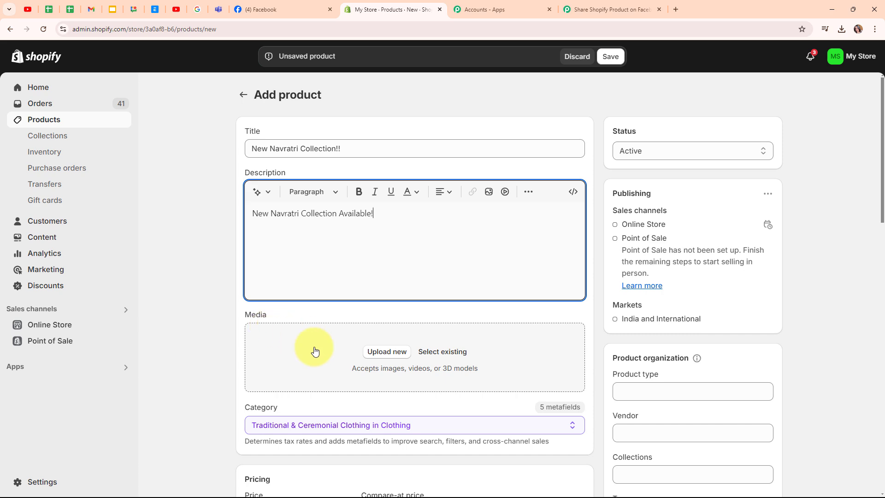
Upload the outfit photo as the product's media and set its price to ₹5000.
click(387, 352)
double_click(390, 223)
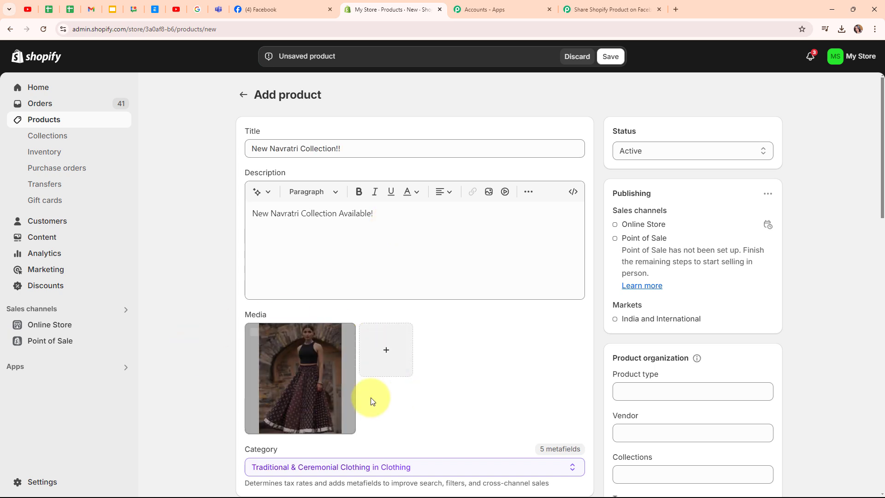
scroll(521, 317, down, 5)
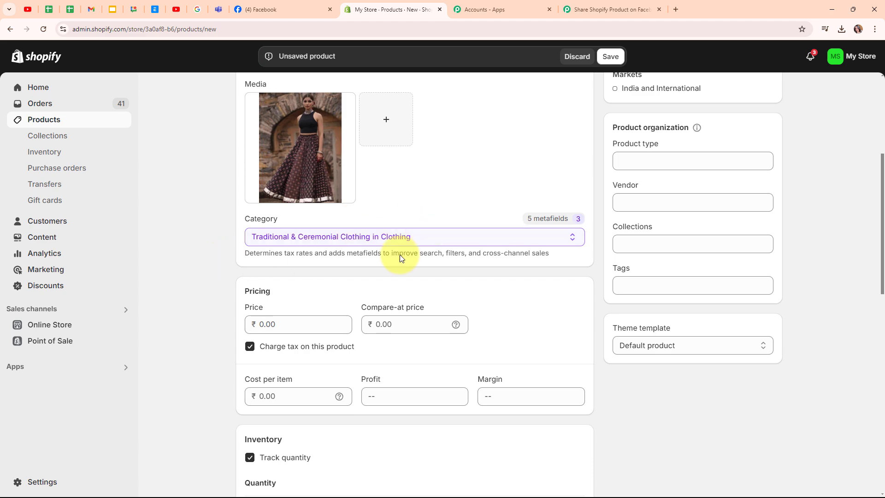
scroll(397, 247, down, 5)
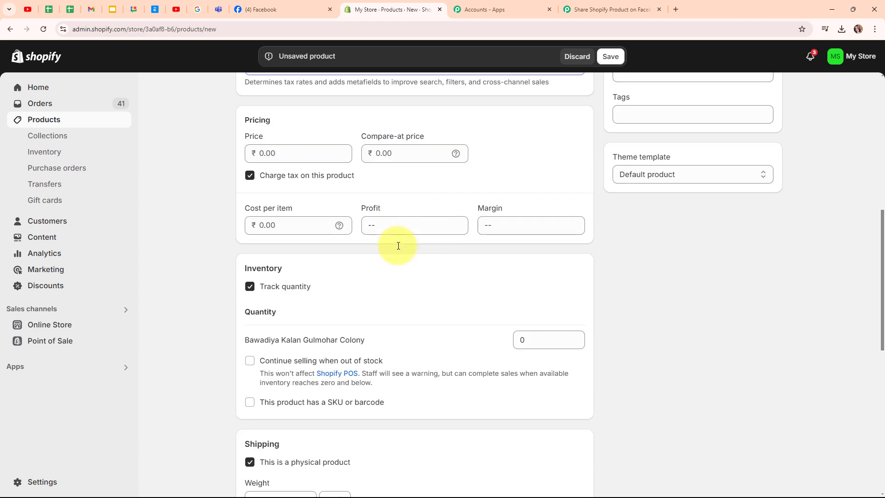
scroll(419, 224, up, 2)
click(316, 187)
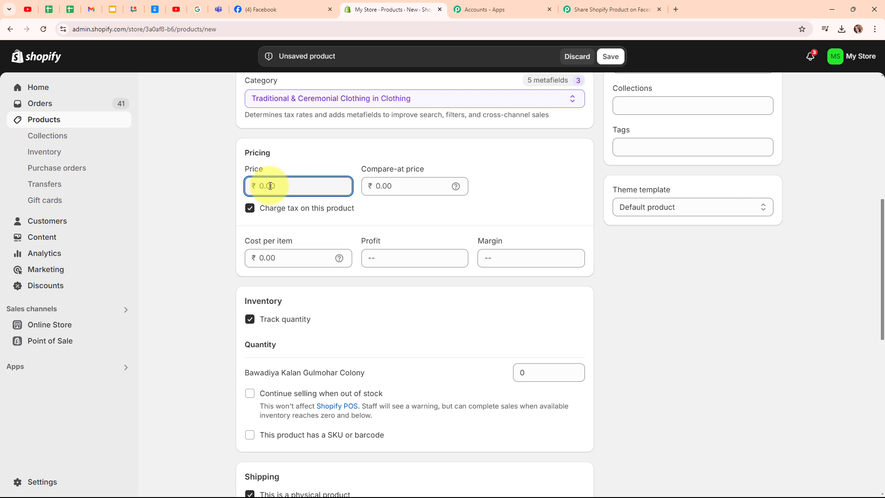
text(5000)
Go over the remaining product details and save the new product.
scroll(444, 206, down, 10)
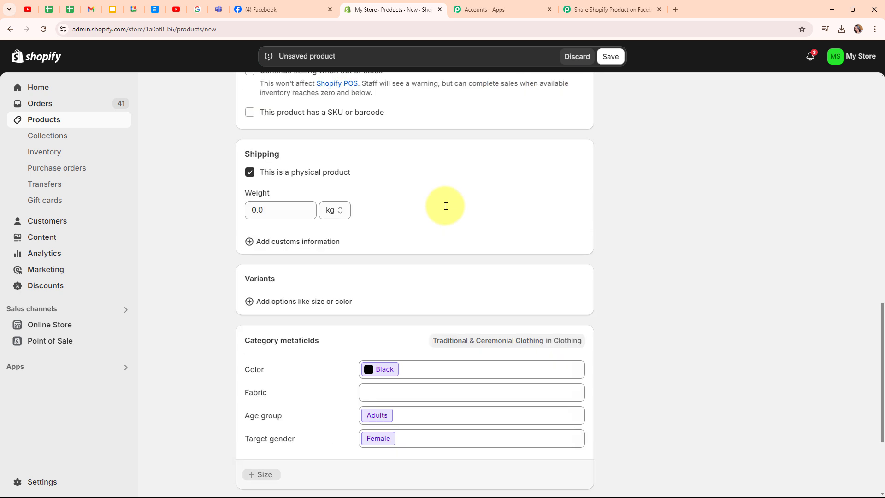
scroll(444, 205, down, 1)
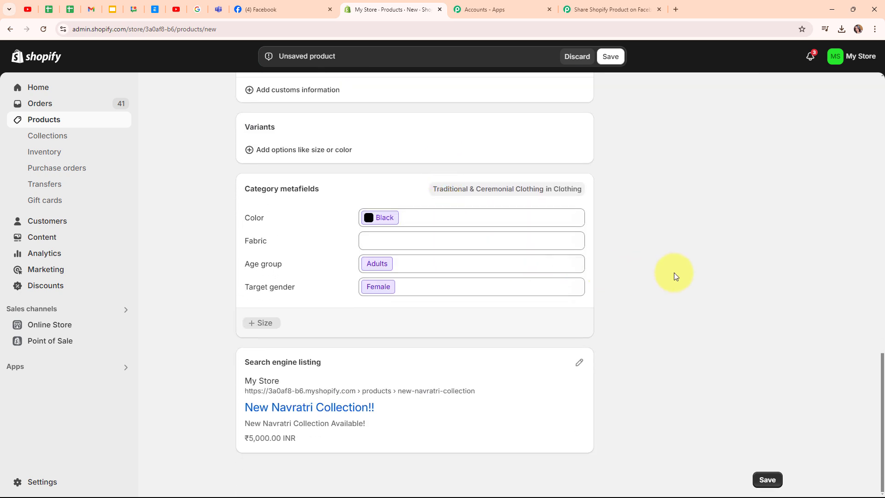
click(767, 480)
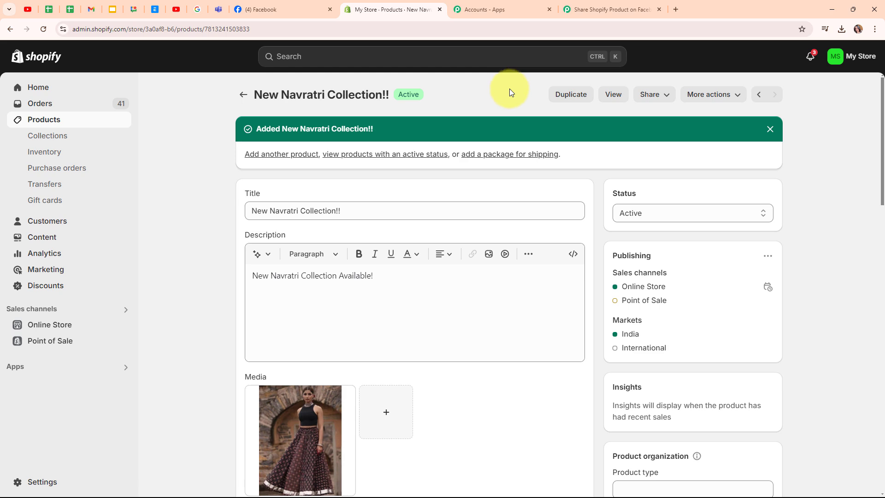
Return to the Pabbly Connect workflow and review the vendor, variant and title values in the trigger's captured response.
click(613, 9)
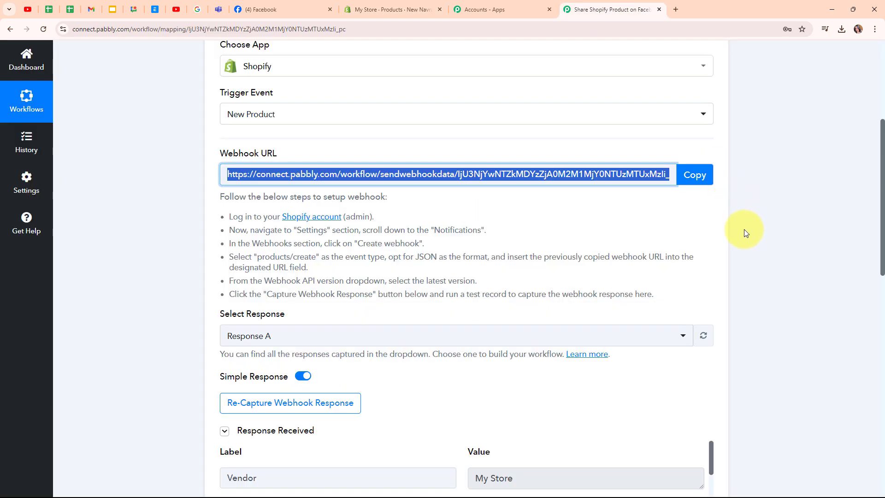
scroll(743, 228, down, 6)
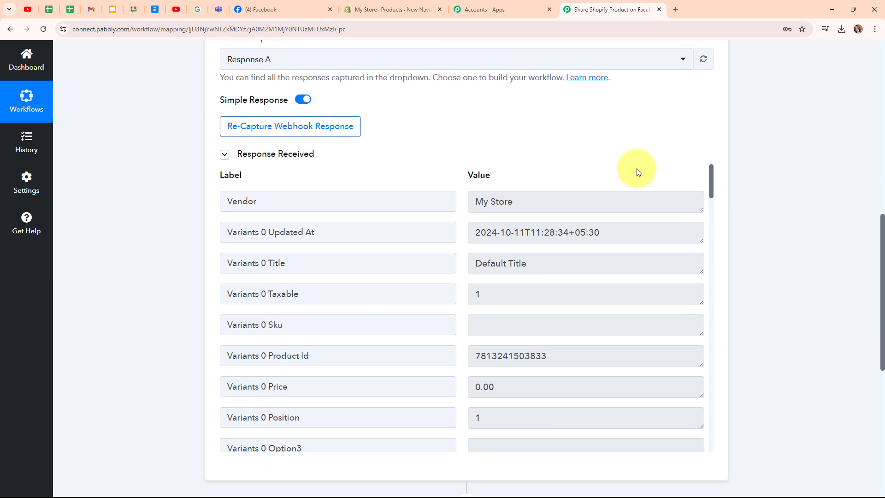
click(517, 206)
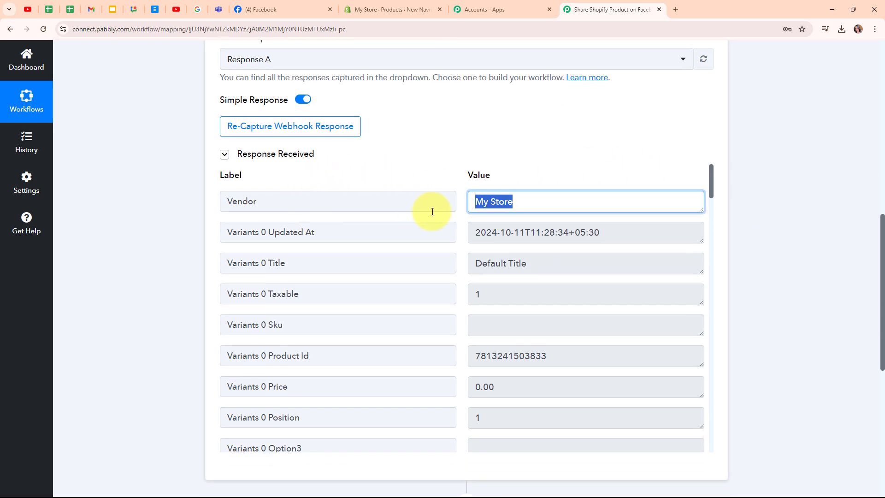
scroll(557, 248, down, 2)
scroll(557, 248, down, 8)
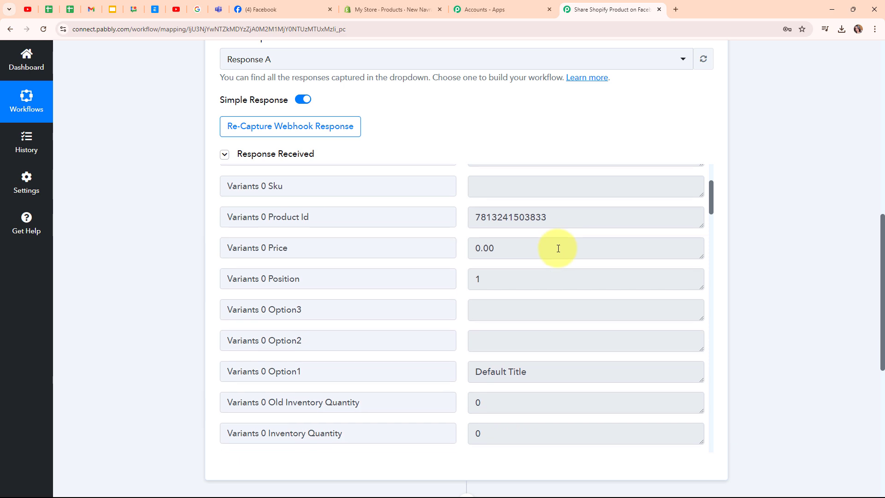
scroll(563, 242, down, 6)
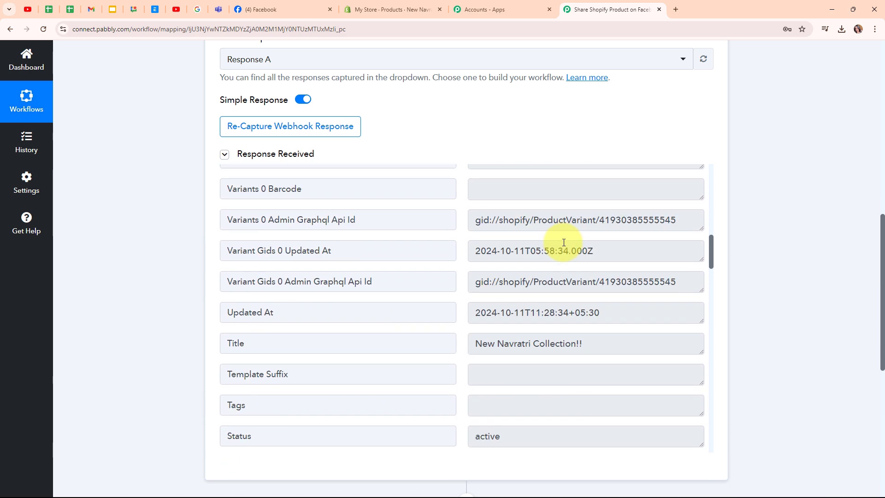
click(590, 205)
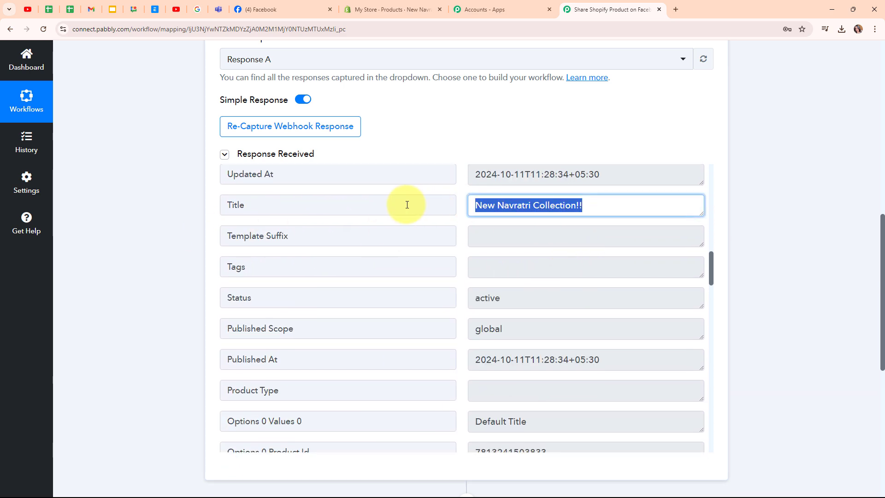
scroll(552, 253, down, 3)
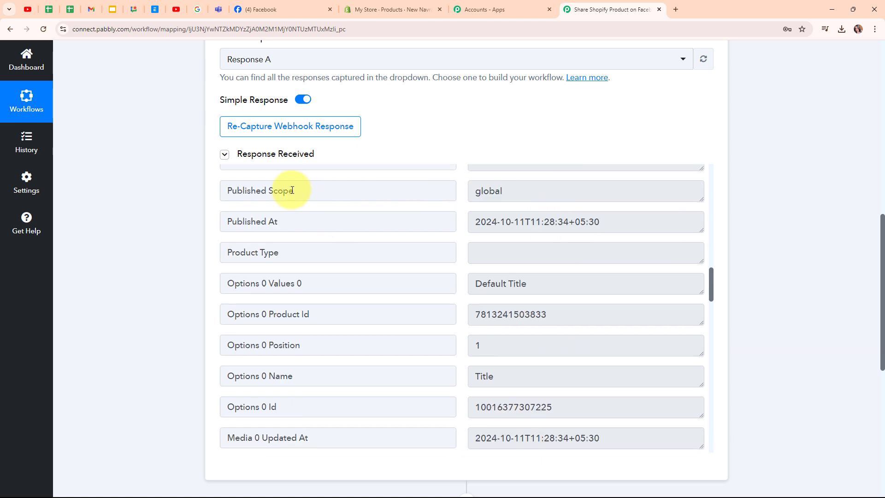
Examine the status, published scope, publication time and image details in the captured Shopify response.
scroll(299, 203, up, 2)
click(538, 253)
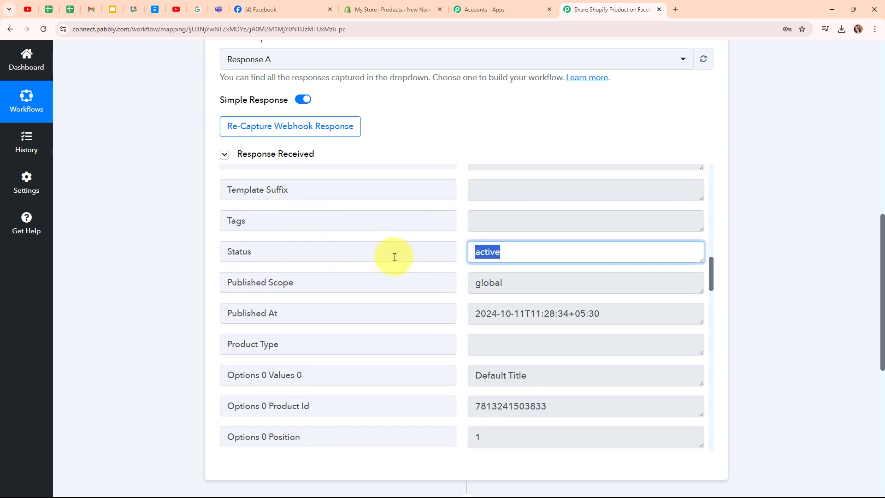
click(567, 285)
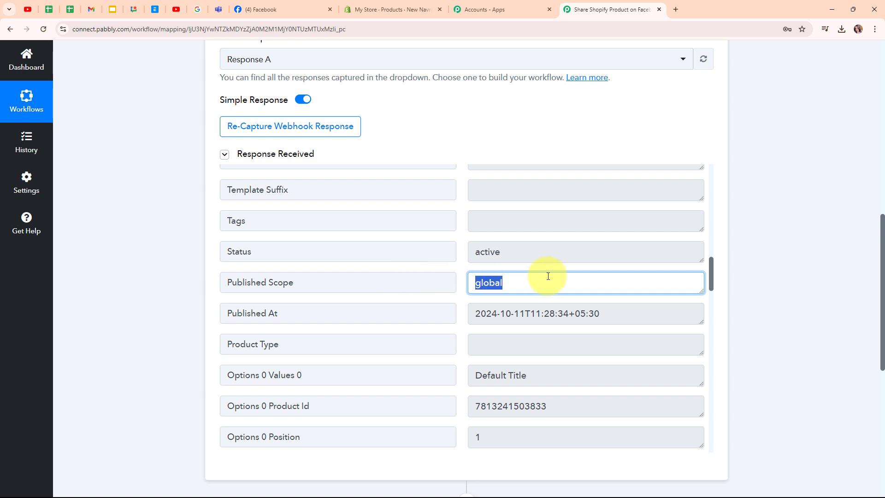
scroll(546, 277, down, 2)
click(482, 221)
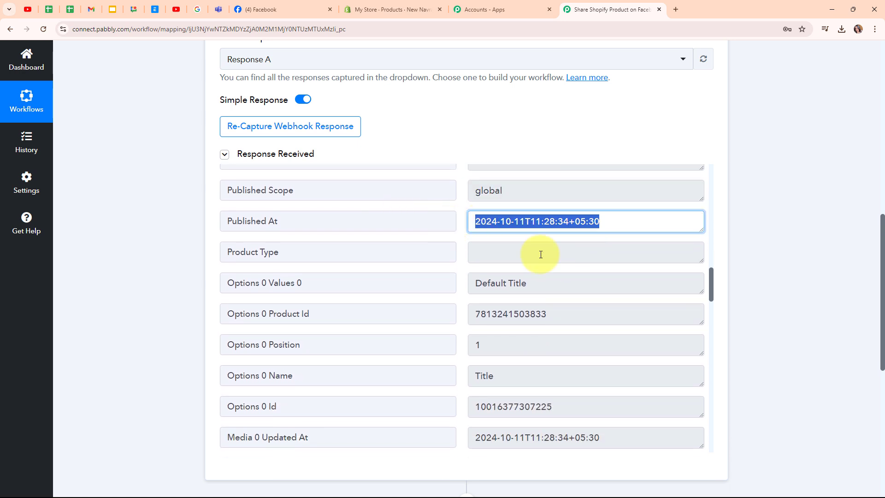
scroll(540, 254, down, 7)
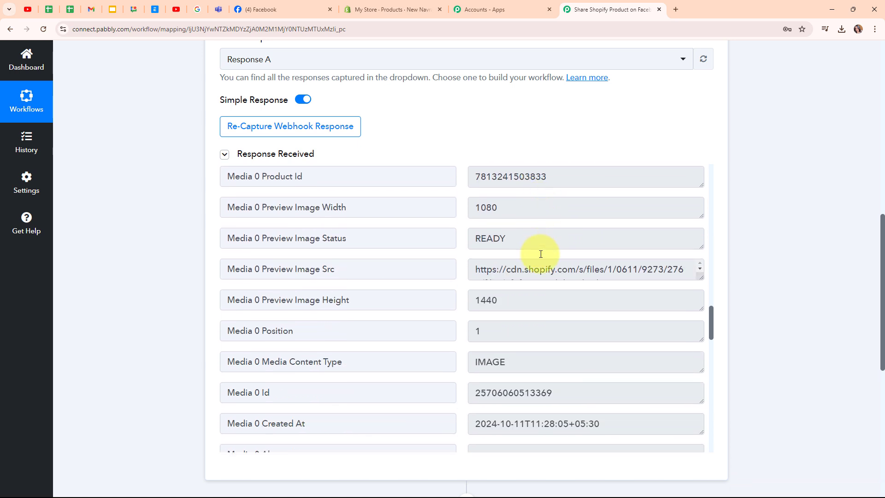
scroll(541, 254, down, 1)
scroll(541, 254, down, 6)
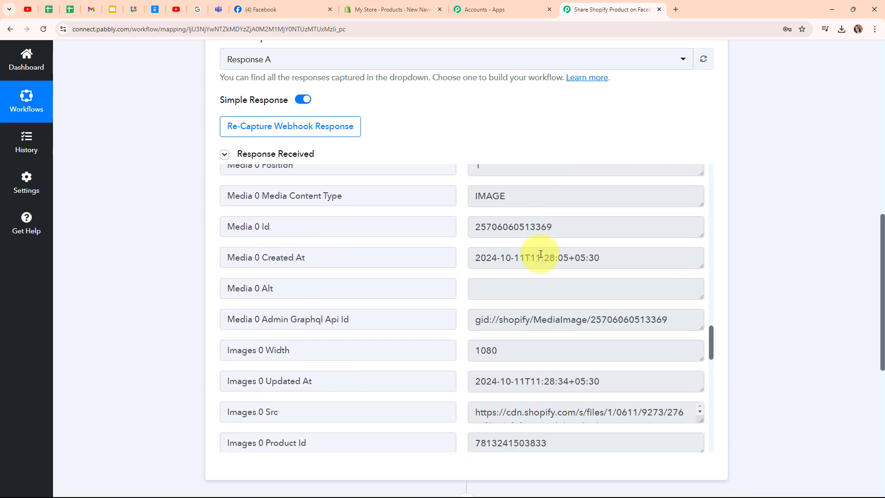
scroll(540, 255, down, 8)
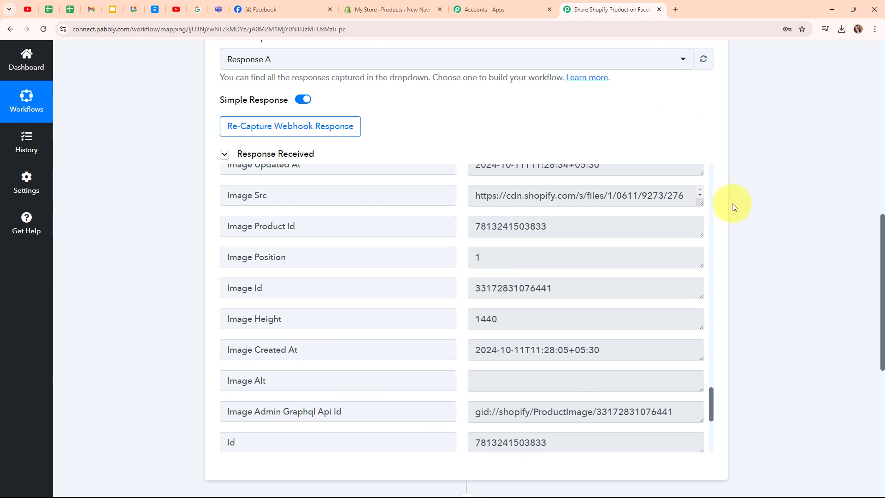
Collapse the Shopify trigger and set the action step to Facebook Pages with the Create Page Photo Post event.
scroll(663, 109, up, 4)
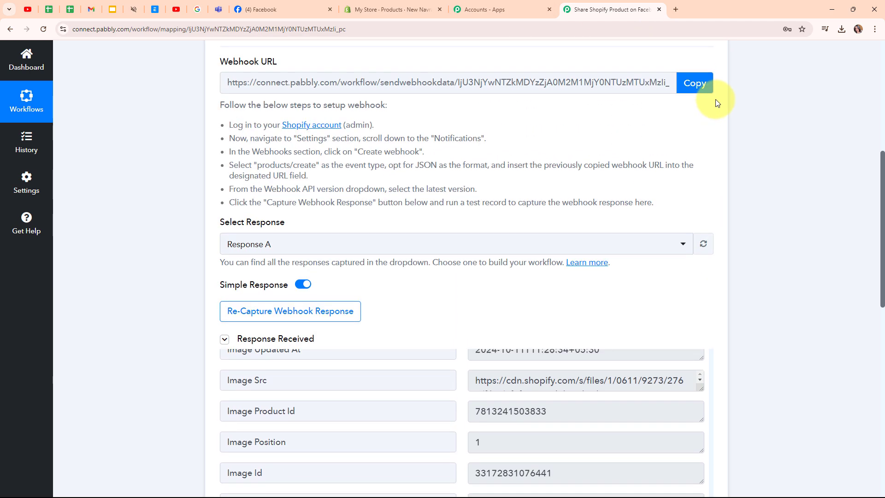
scroll(714, 101, up, 5)
click(708, 136)
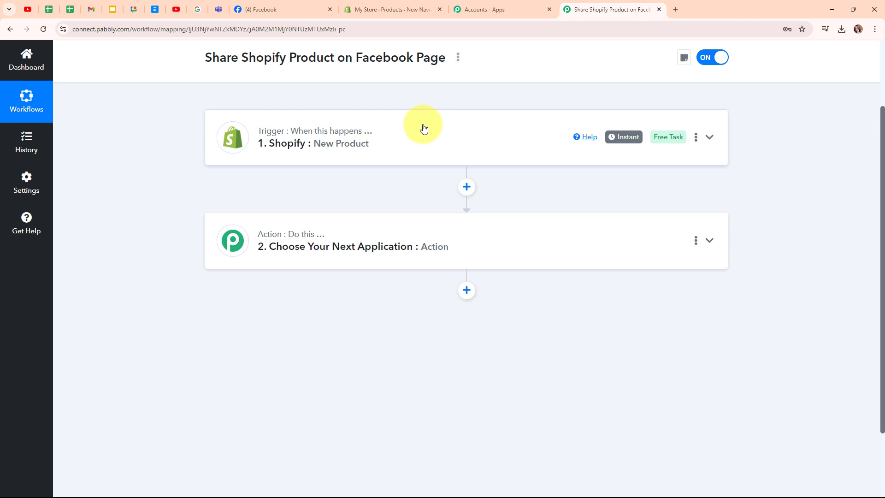
click(448, 245)
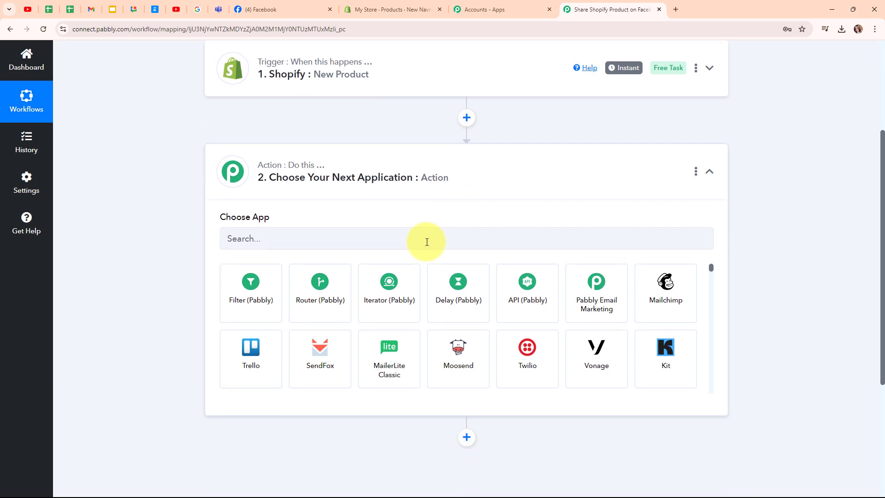
click(337, 230)
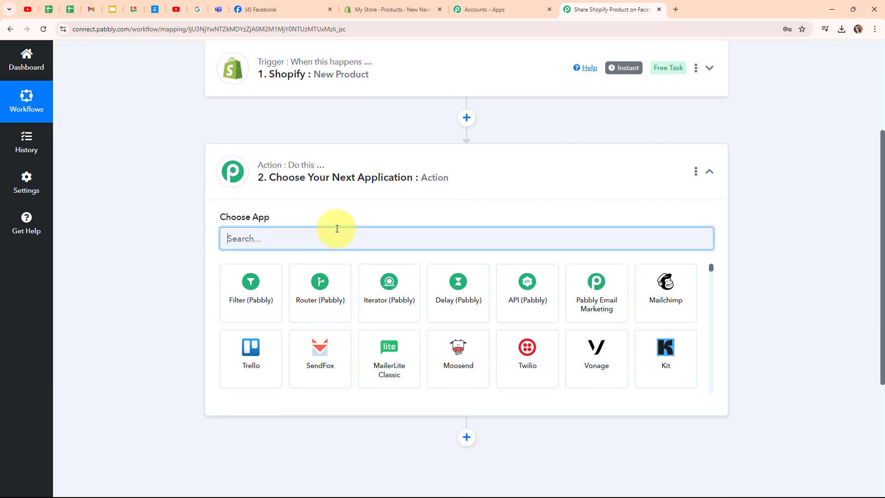
text(Face)
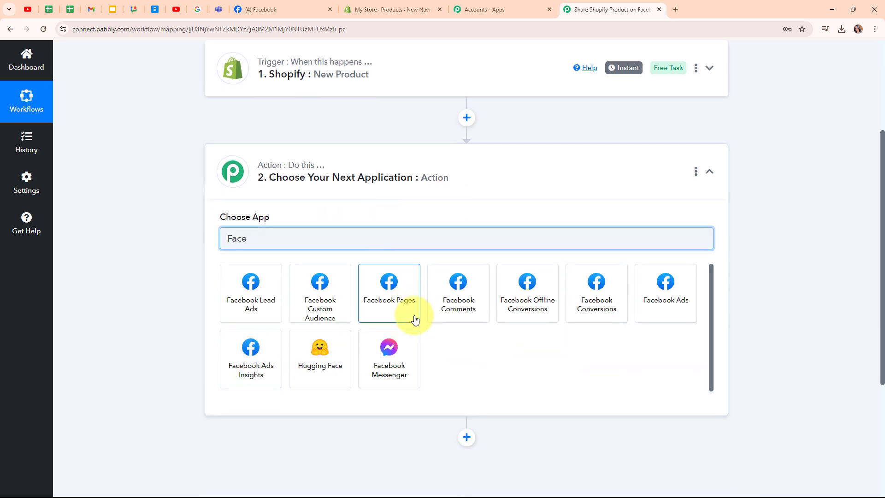
click(403, 316)
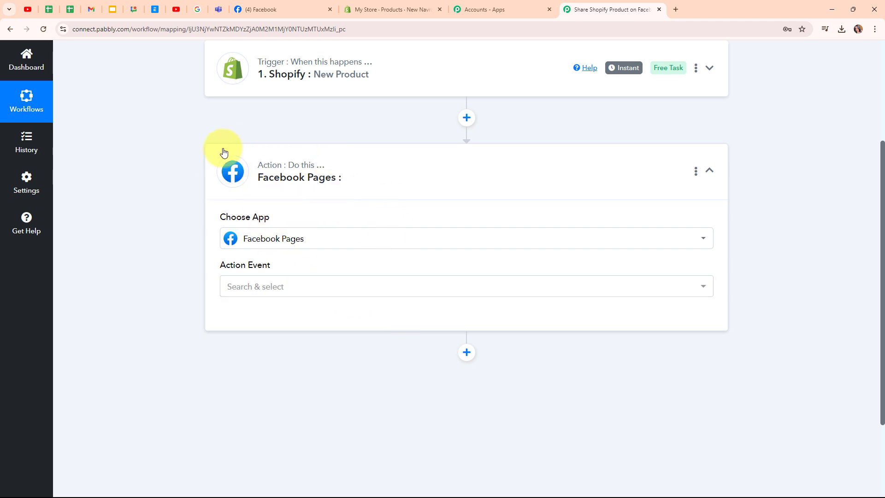
click(308, 294)
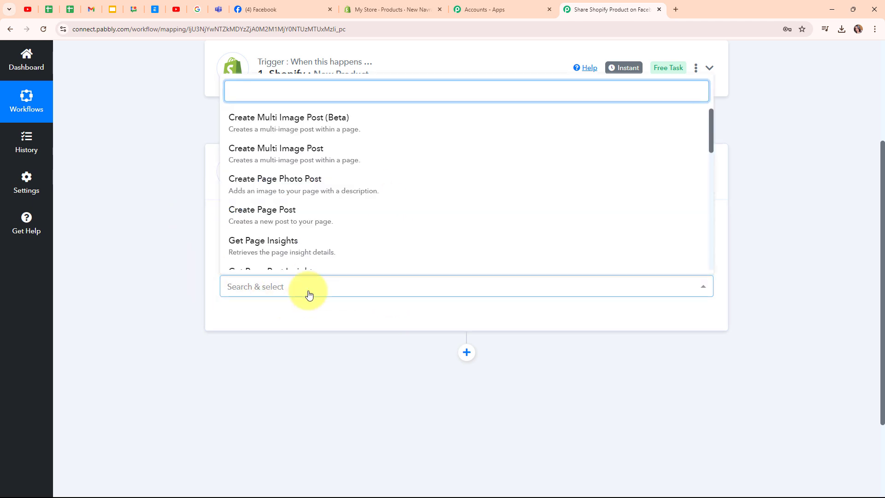
click(280, 192)
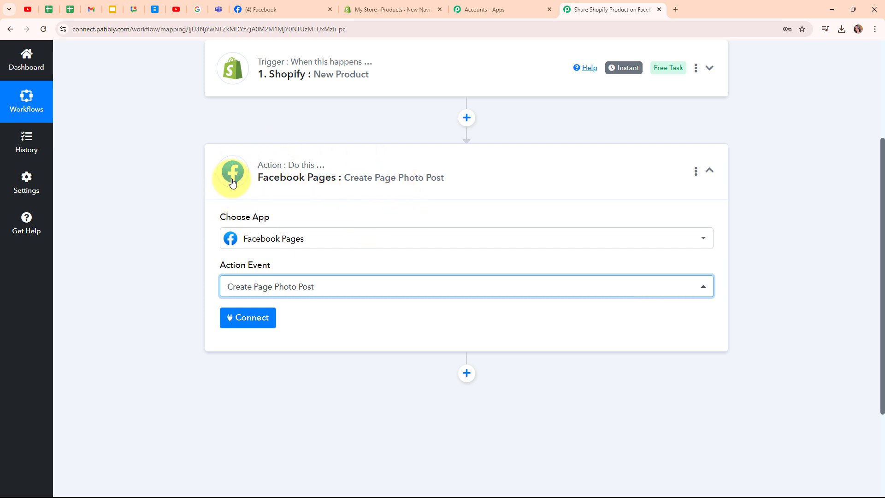
Add a new Facebook Pages connection to the action and authorize Pabbly Connect with the Facebook account.
click(261, 328)
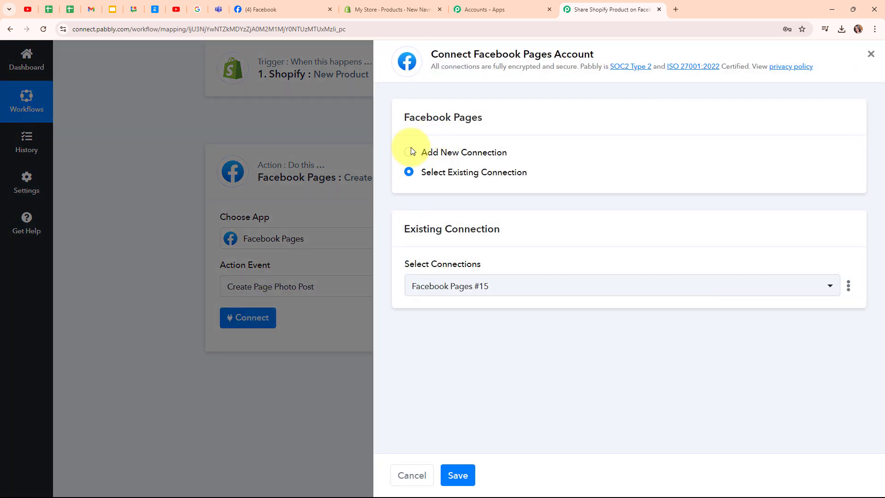
click(409, 152)
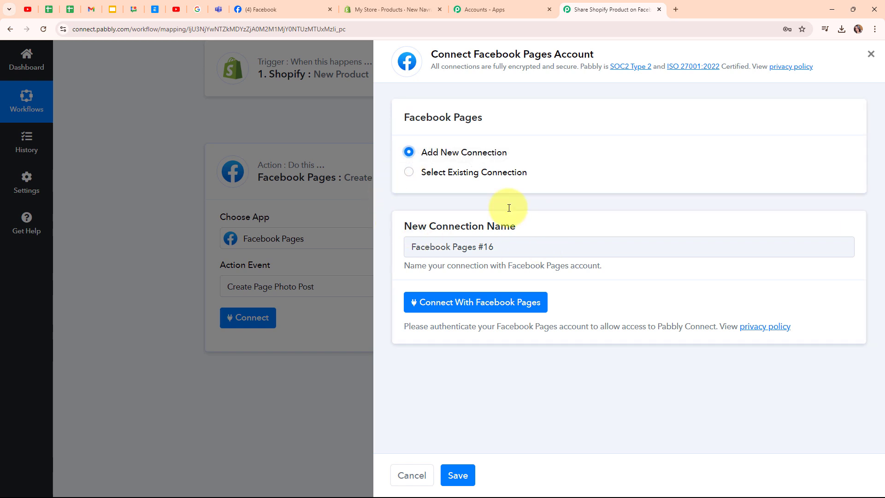
click(475, 305)
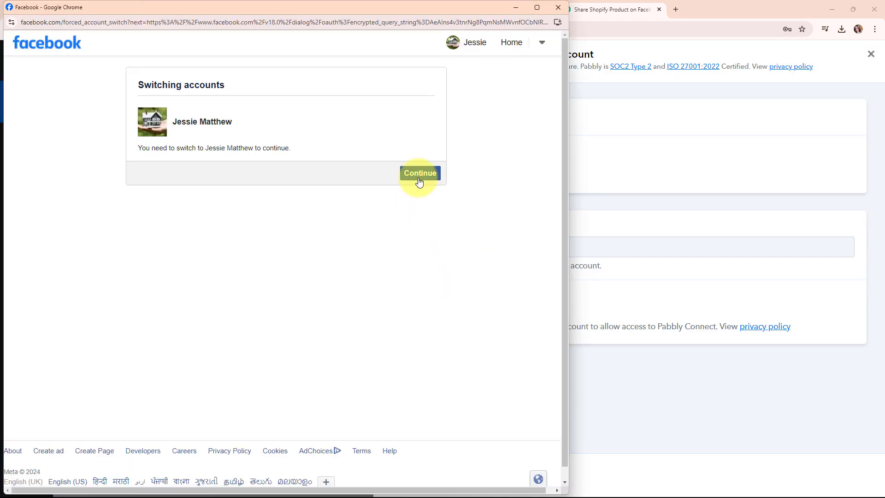
click(419, 173)
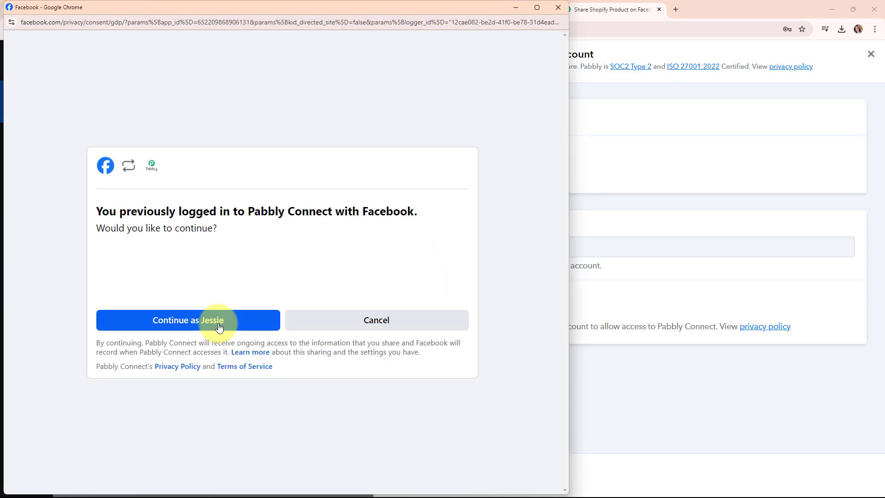
click(218, 326)
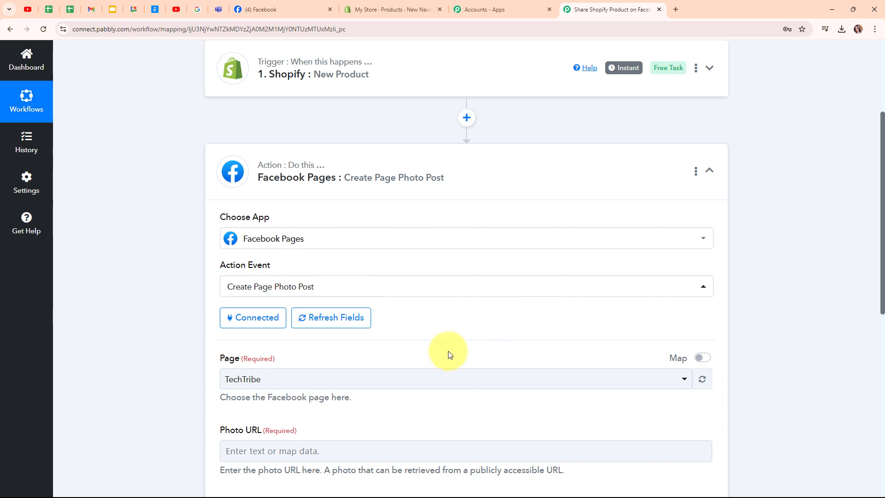
Check the target page's name on Facebook and return to the Pabbly Connect workflow.
scroll(456, 326, down, 3)
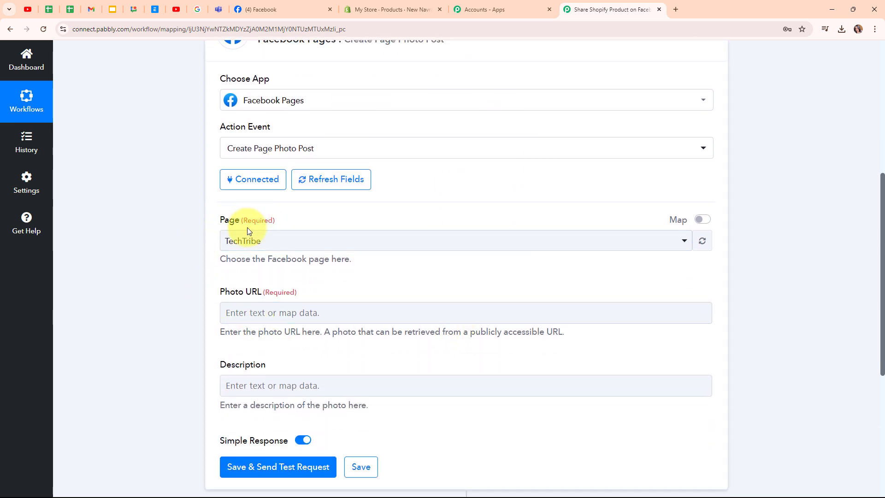
click(289, 4)
drag(200, 365, 343, 356)
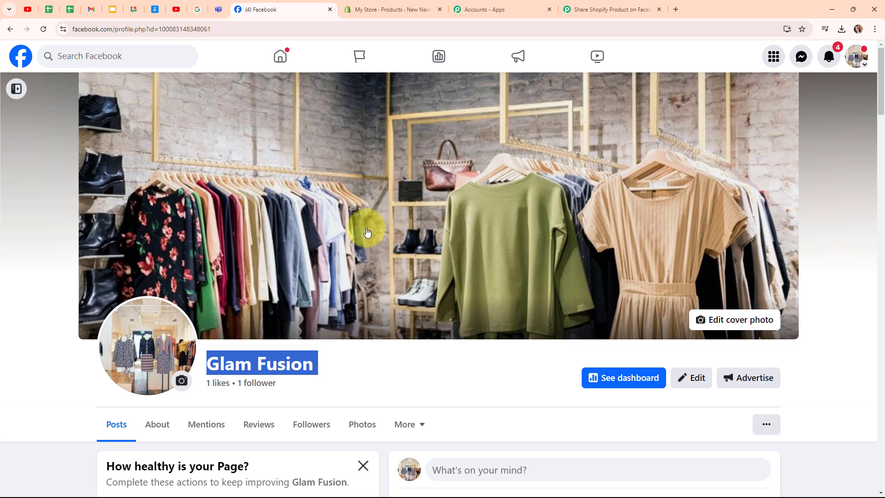
click(425, 382)
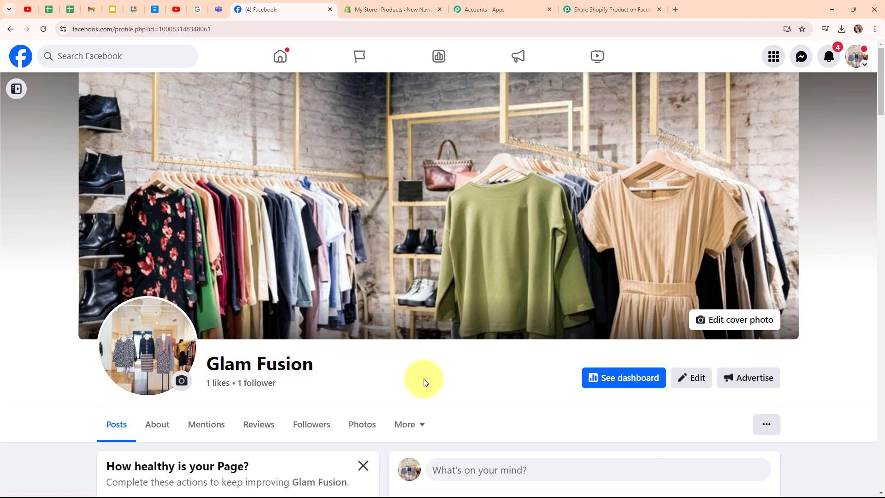
click(626, 4)
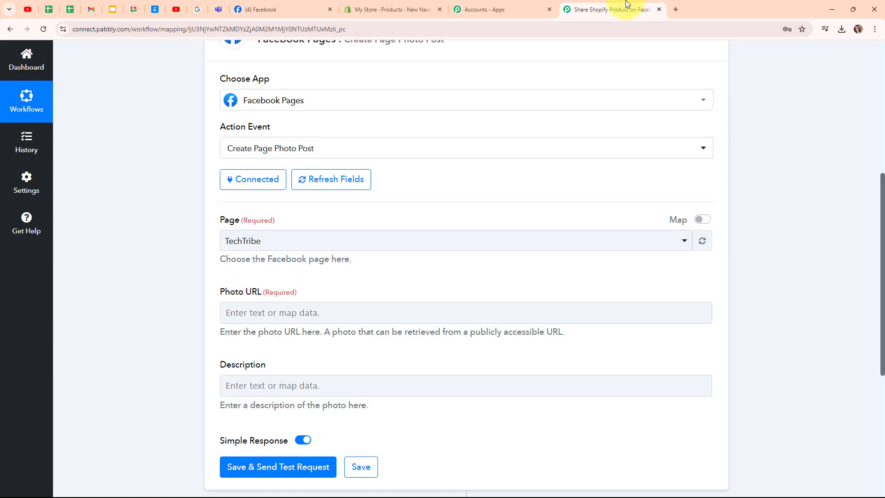
Set the photo post action's target page to Glam Fusion.
click(370, 243)
scroll(395, 363, down, 3)
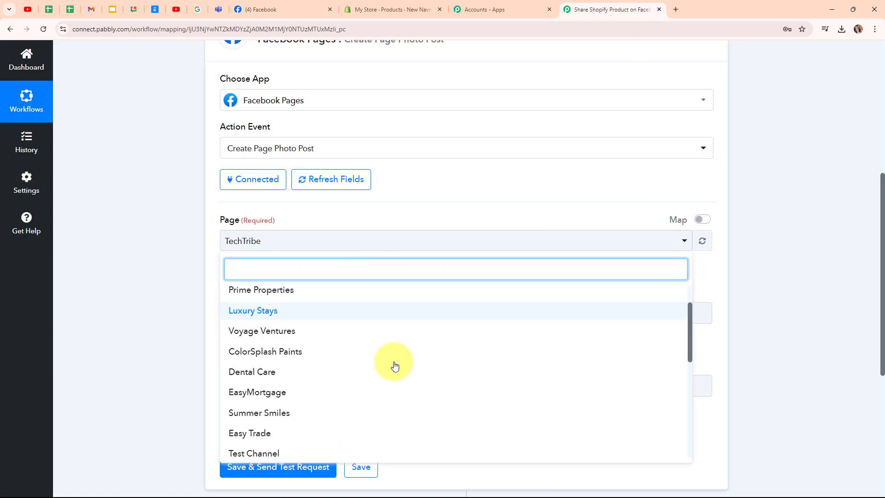
scroll(391, 372, down, 2)
scroll(379, 436, down, 3)
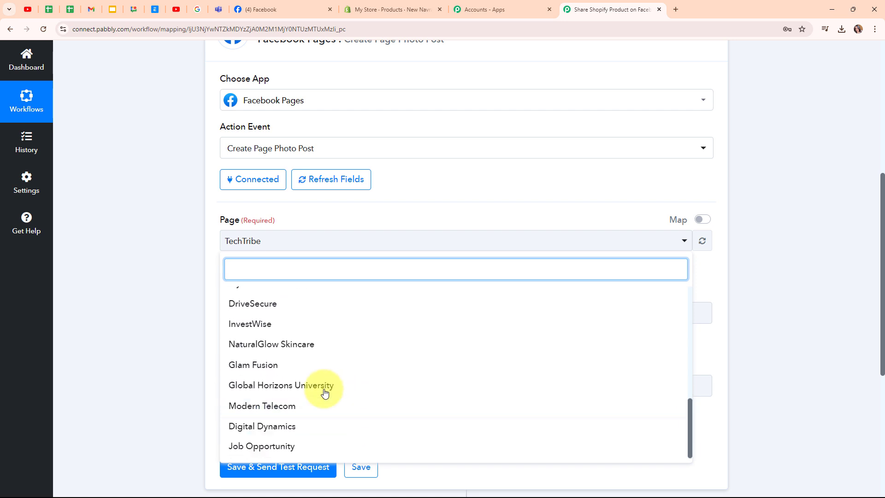
click(260, 366)
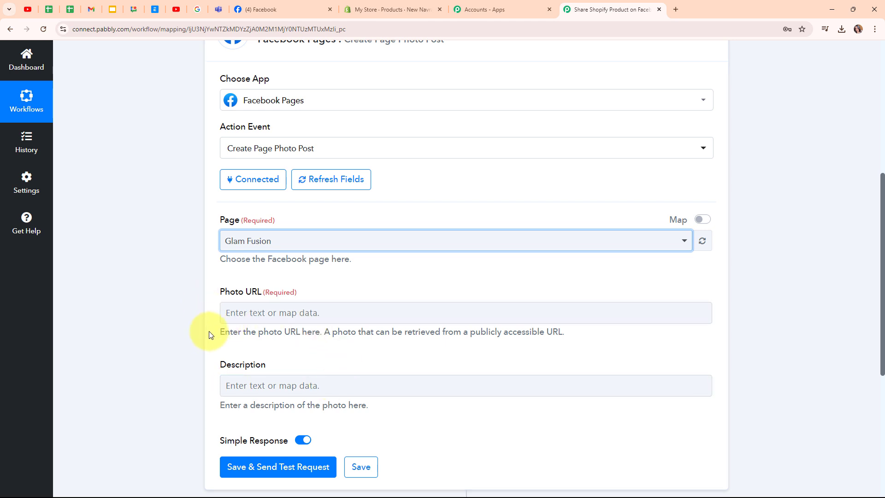
Map the Photo URL to the Image Src value from the Shopify New Product data, searching it with "image".
click(242, 303)
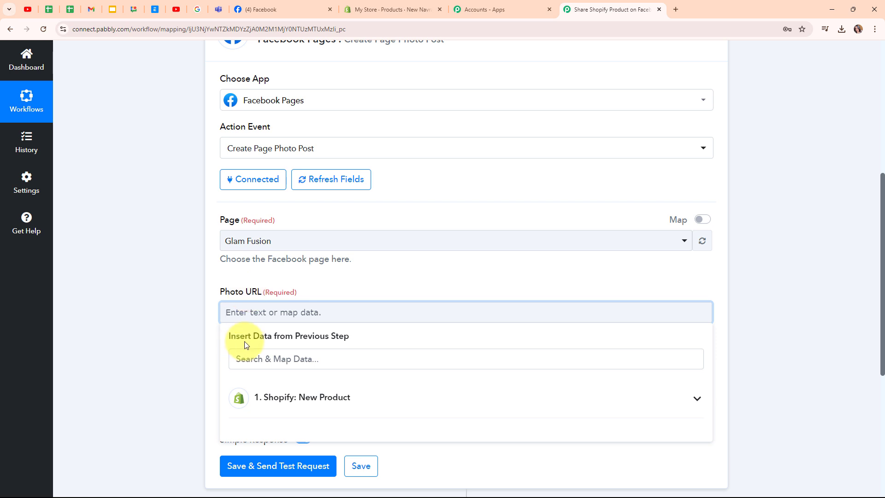
click(399, 409)
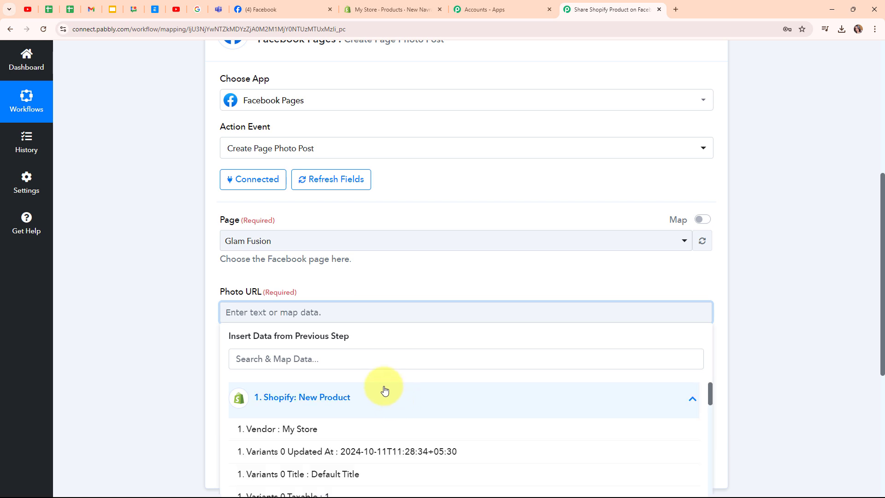
click(381, 358)
text(m)
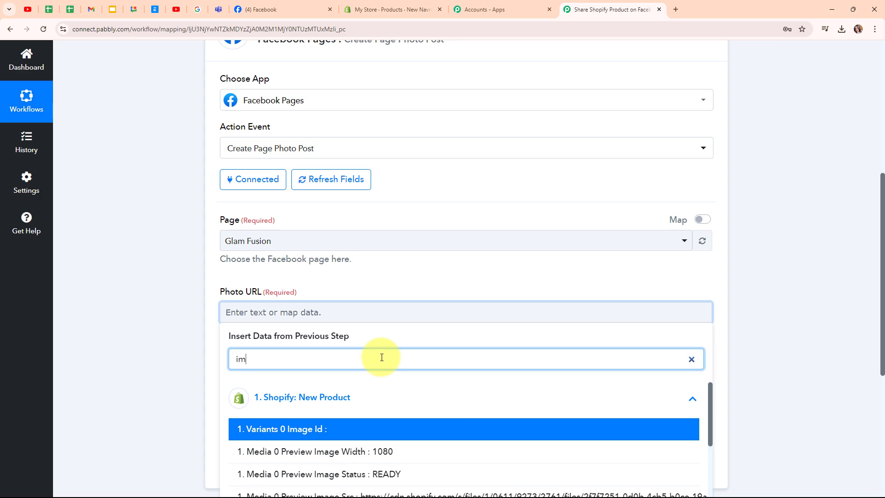
text(age)
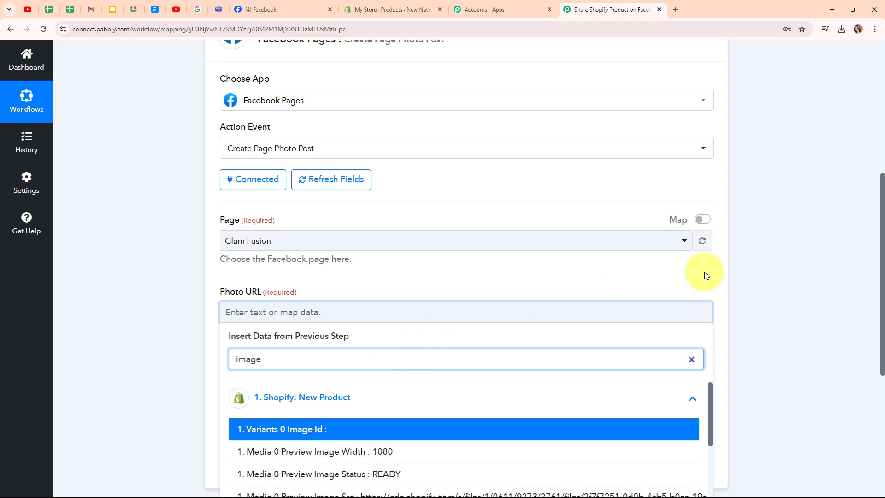
scroll(783, 332, down, 4)
scroll(355, 389, down, 6)
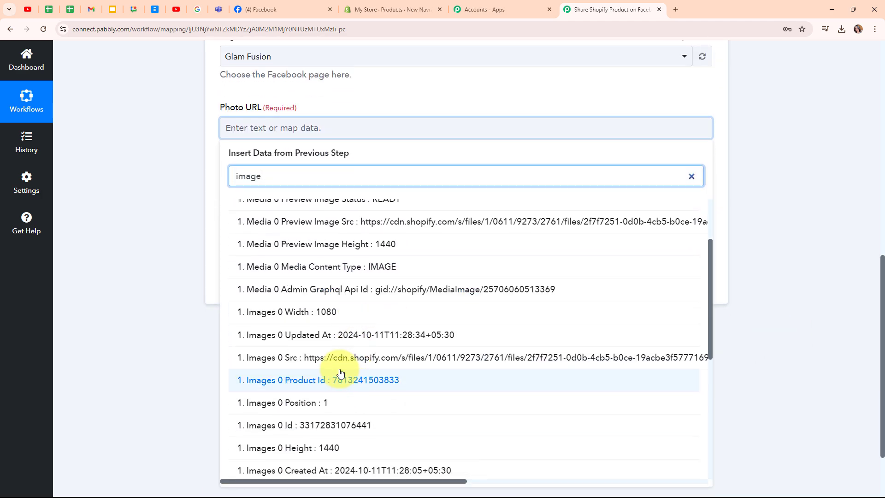
click(343, 400)
click(168, 243)
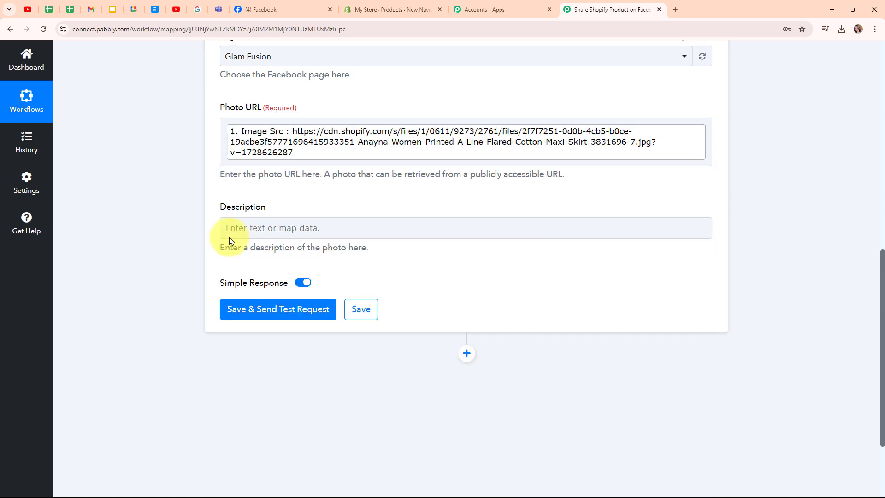
Fill the Description with "New Product Alert✨!!!!", the mapped Shopify product Title, and "Go and Grab Yours Now!", separated by blank lines.
click(248, 231)
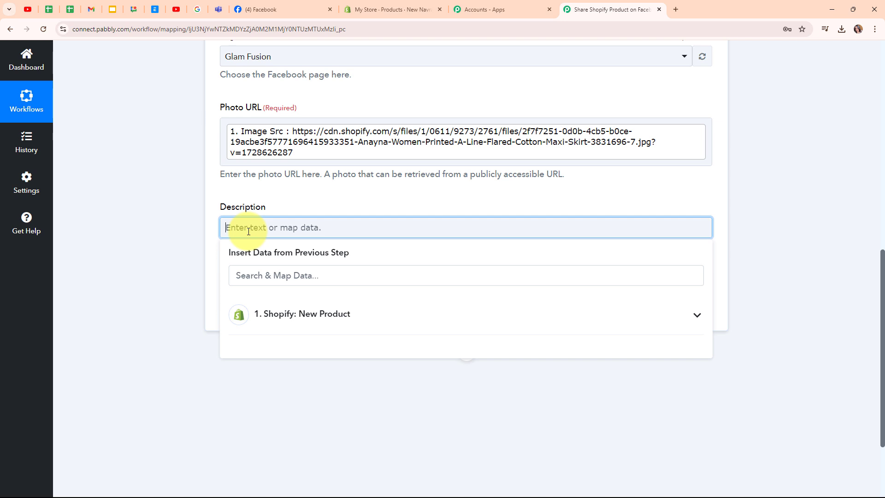
text(New Product Alert✨!!!!  [Title]  Go and Grab Yours Now!)
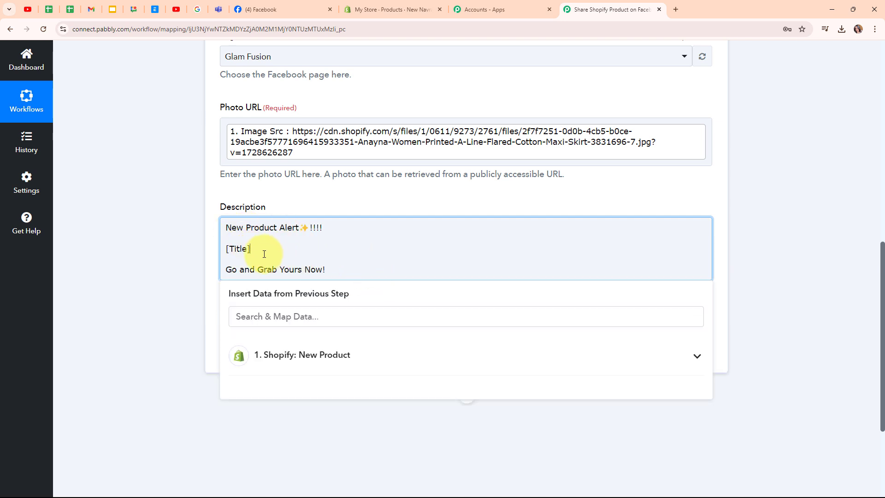
drag(231, 250, 223, 254)
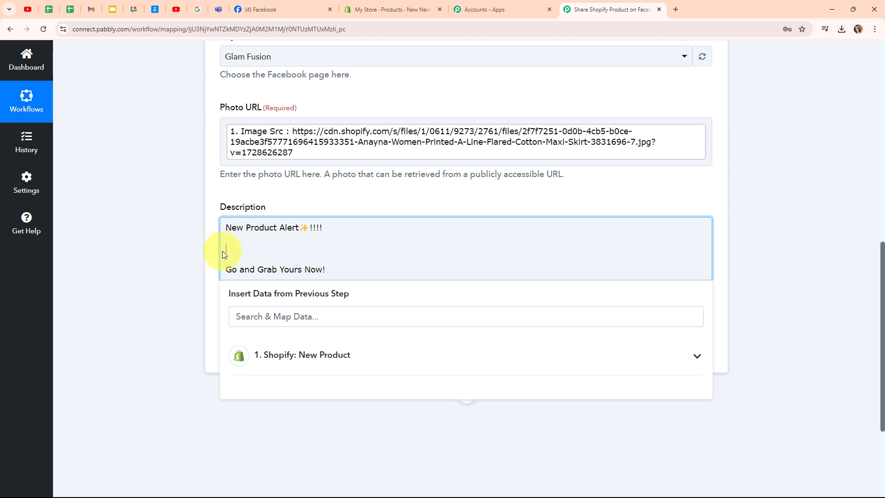
click(397, 358)
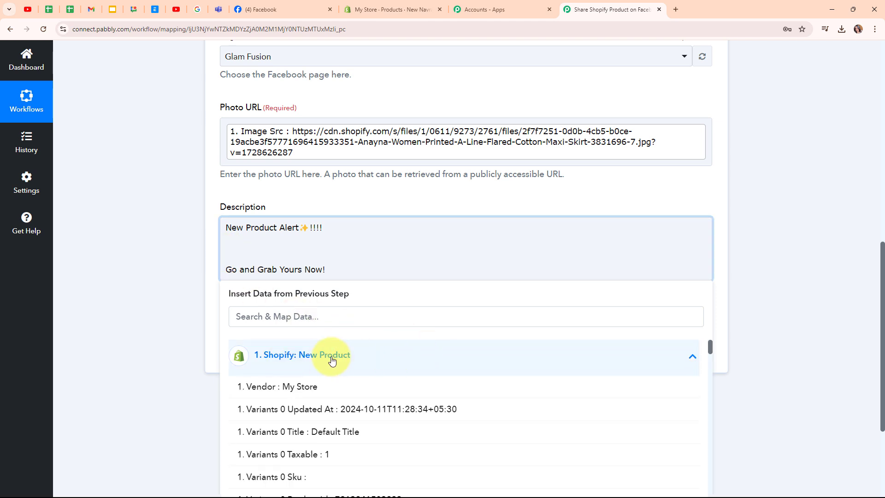
click(313, 315)
text(tit)
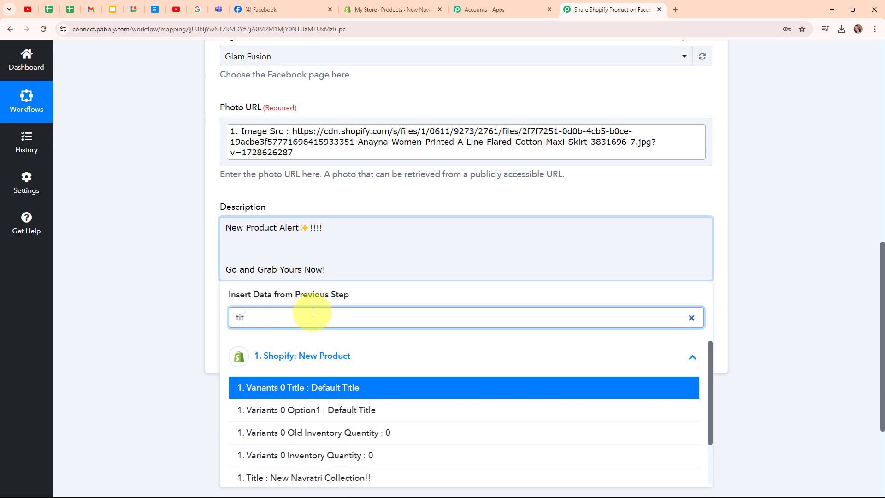
click(346, 478)
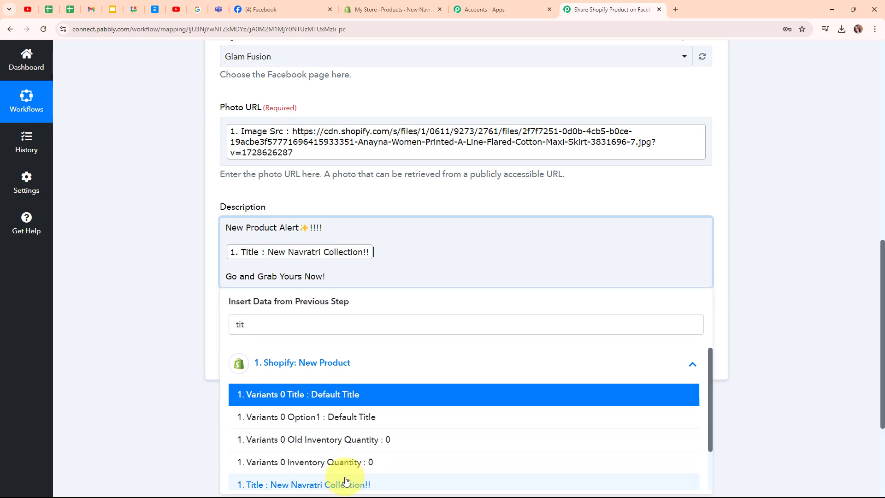
click(159, 240)
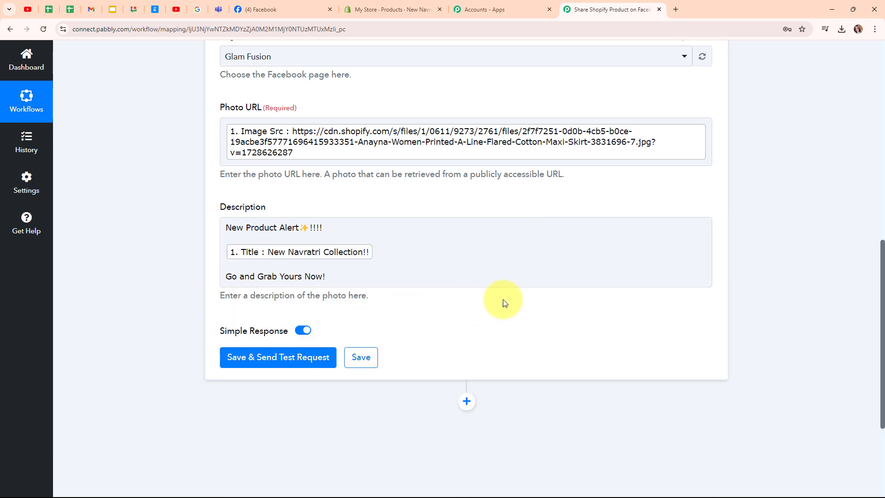
Save the photo post action, send a test request and review the received response.
scroll(551, 272, up, 3)
scroll(551, 272, down, 3)
scroll(551, 272, down, 1)
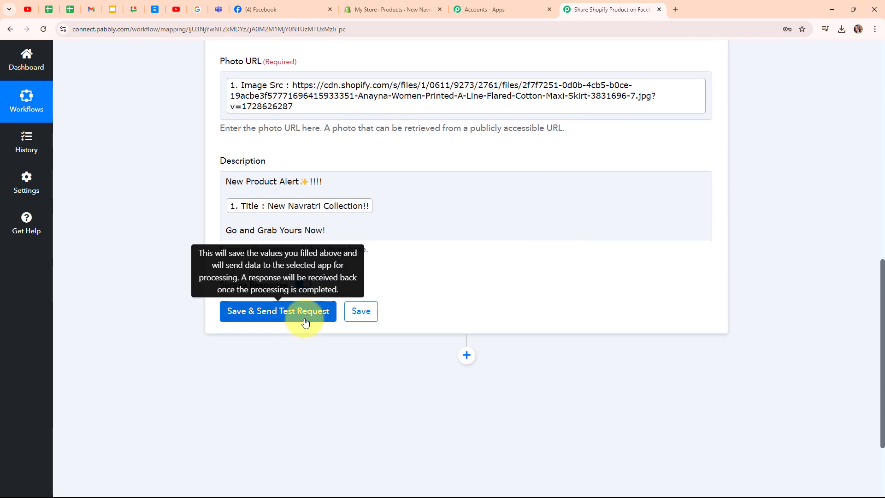
click(306, 321)
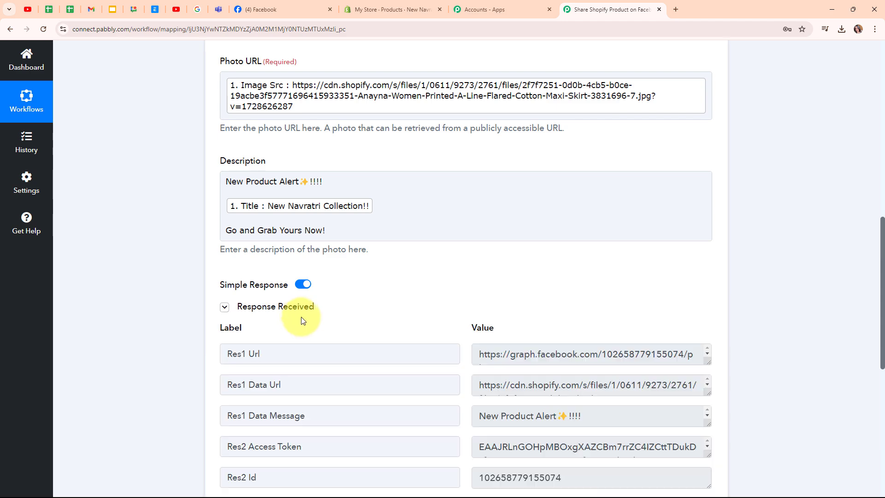
scroll(745, 273, down, 6)
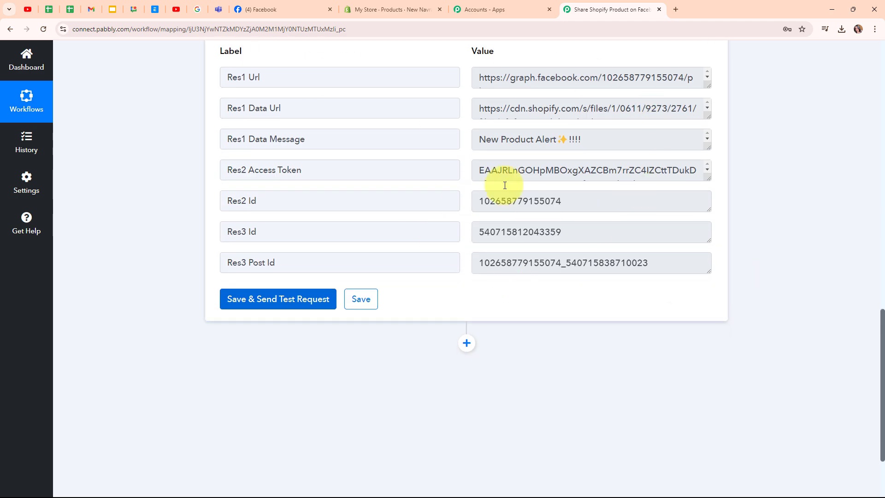
Collapse the Facebook Pages action step in the workflow.
scroll(745, 174, up, 5)
scroll(738, 185, up, 9)
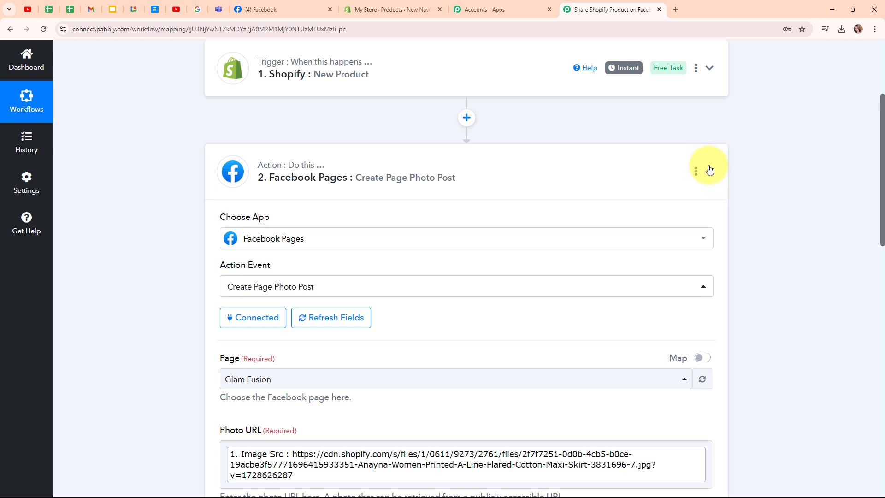
click(709, 170)
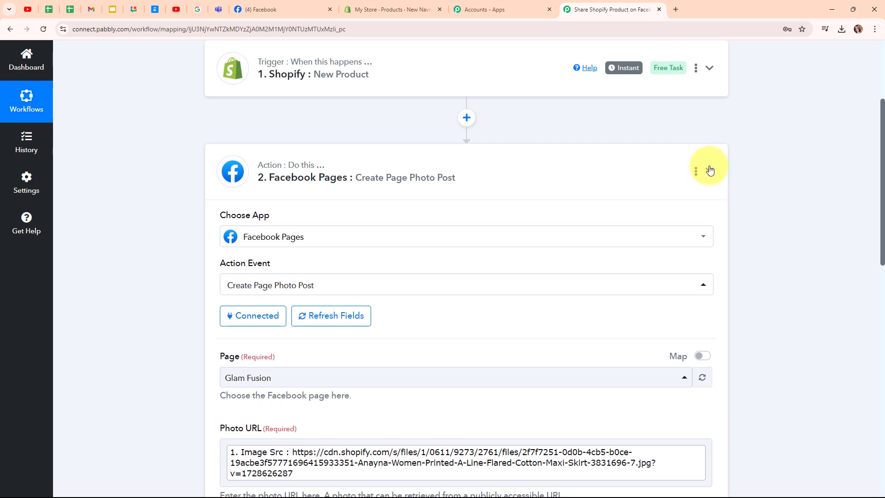
scroll(708, 171, up, 4)
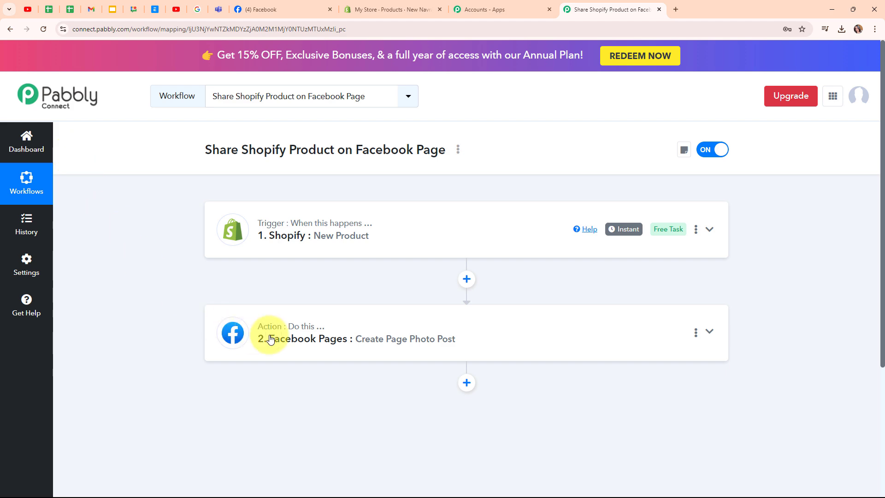
Reload the Glam Fusion page on Facebook, check the newest photo post's text and image, and return to the Pabbly Connect workflow.
click(318, 9)
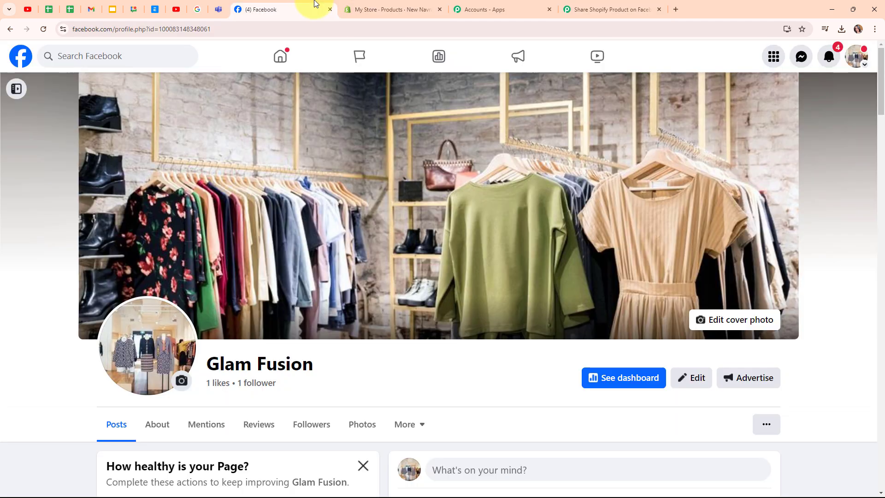
click(51, 28)
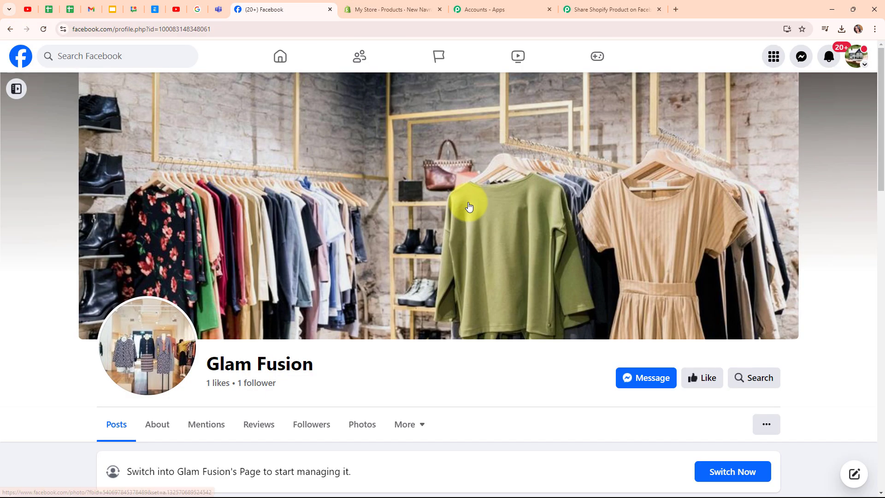
scroll(466, 203, down, 10)
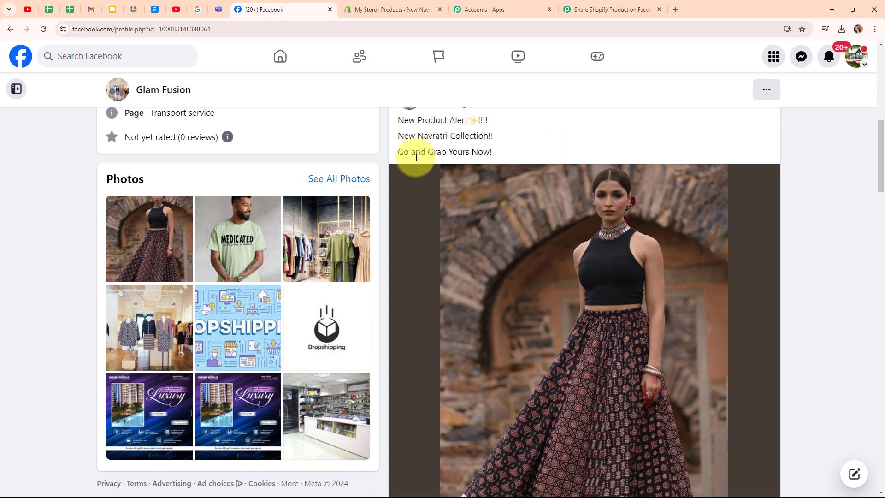
scroll(575, 290, down, 5)
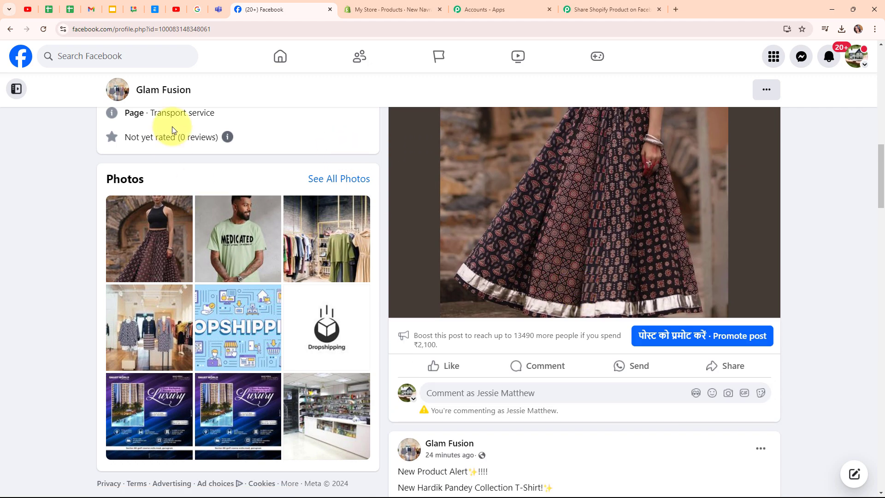
click(604, 3)
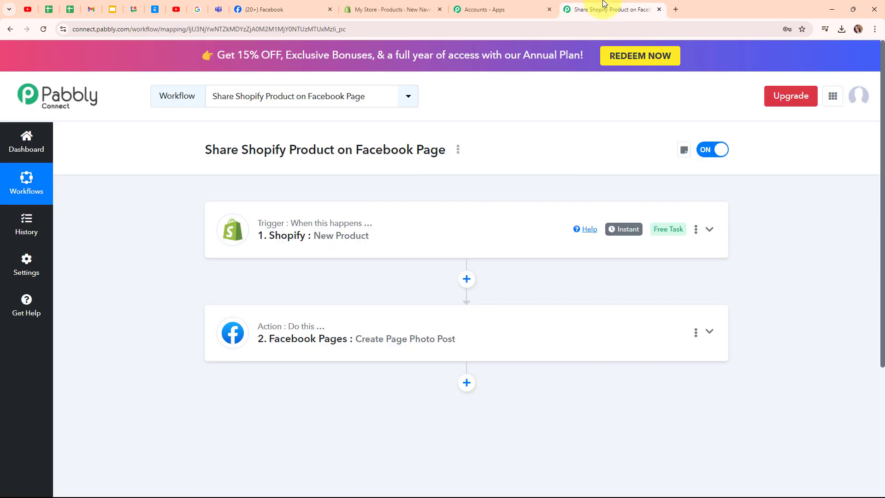